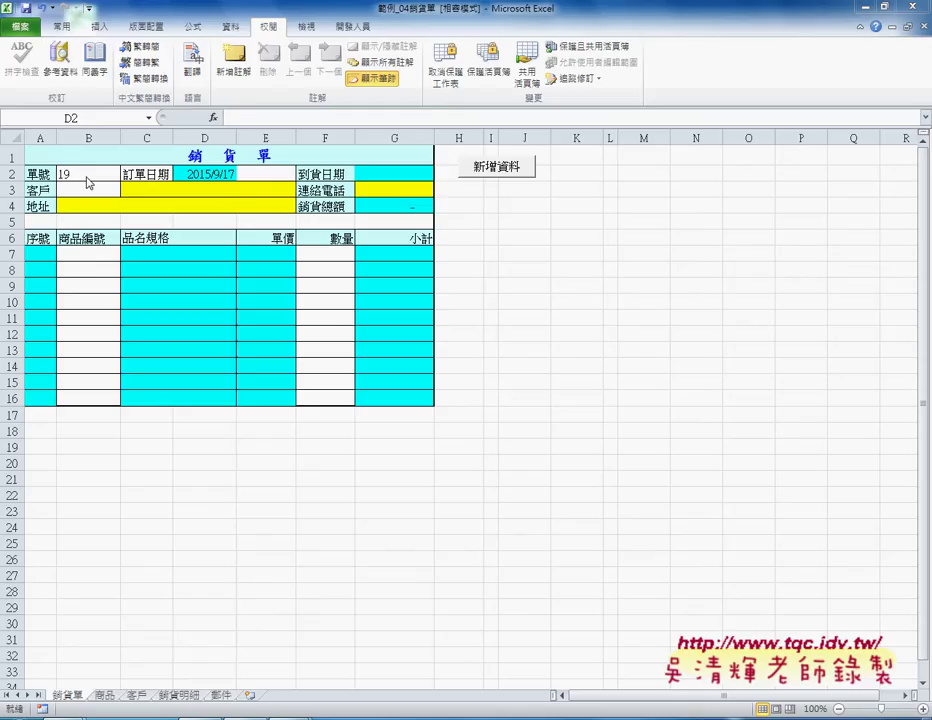
# Set delivery type E2 to 2急 件 and customer B3 to 0002.
pyautogui.click(285, 173)
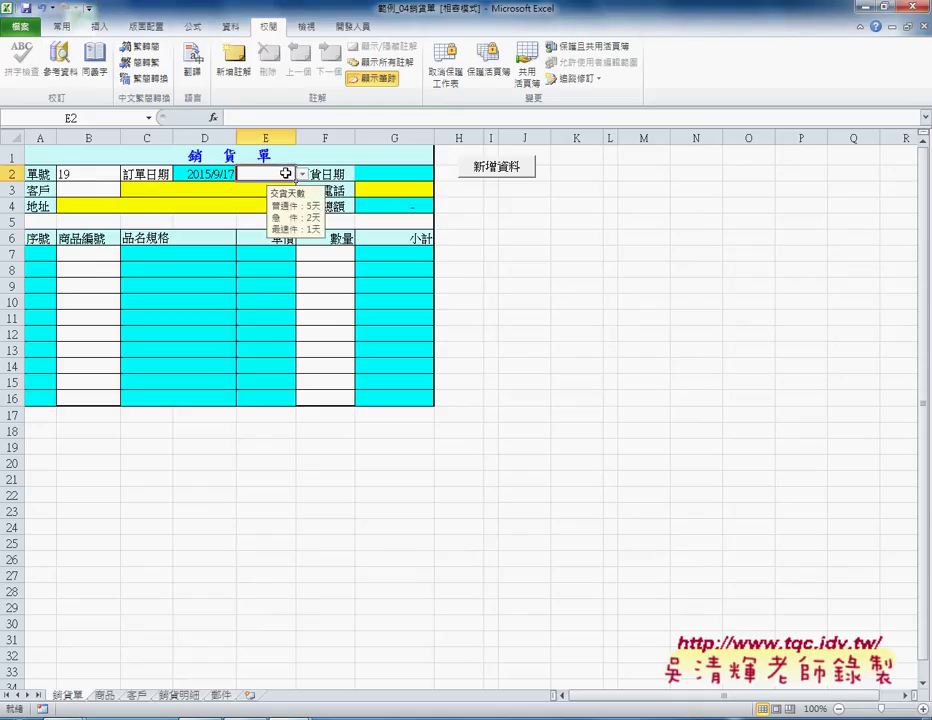
pyautogui.click(302, 174)
pyautogui.click(285, 193)
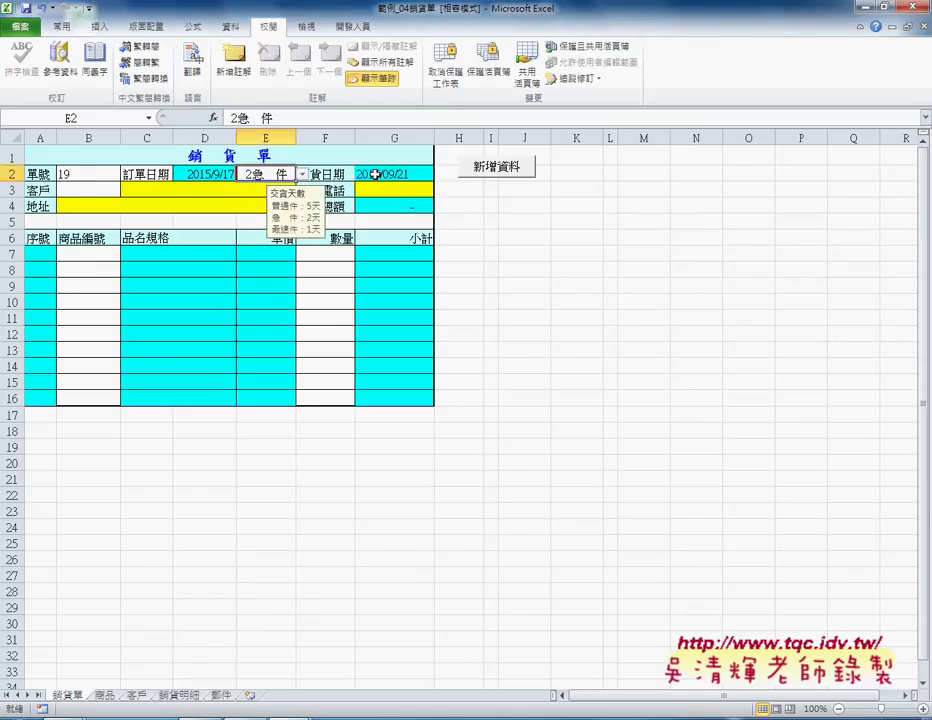
pyautogui.click(91, 188)
pyautogui.click(126, 190)
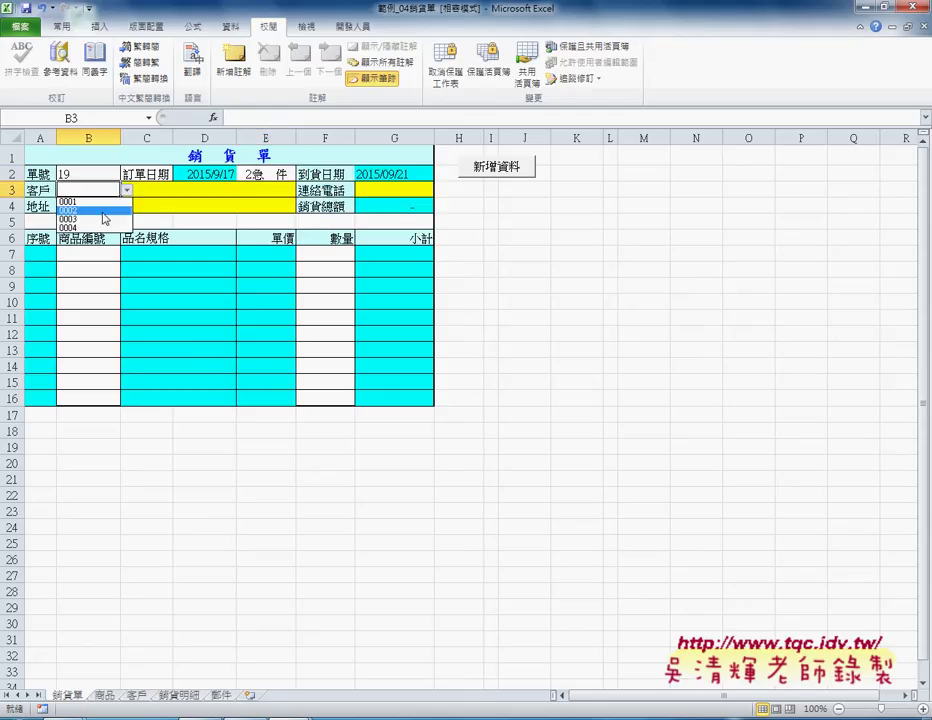
pyautogui.click(102, 211)
# Choose product A1103 for both order lines in B7 and B8.
pyautogui.click(82, 256)
pyautogui.click(126, 256)
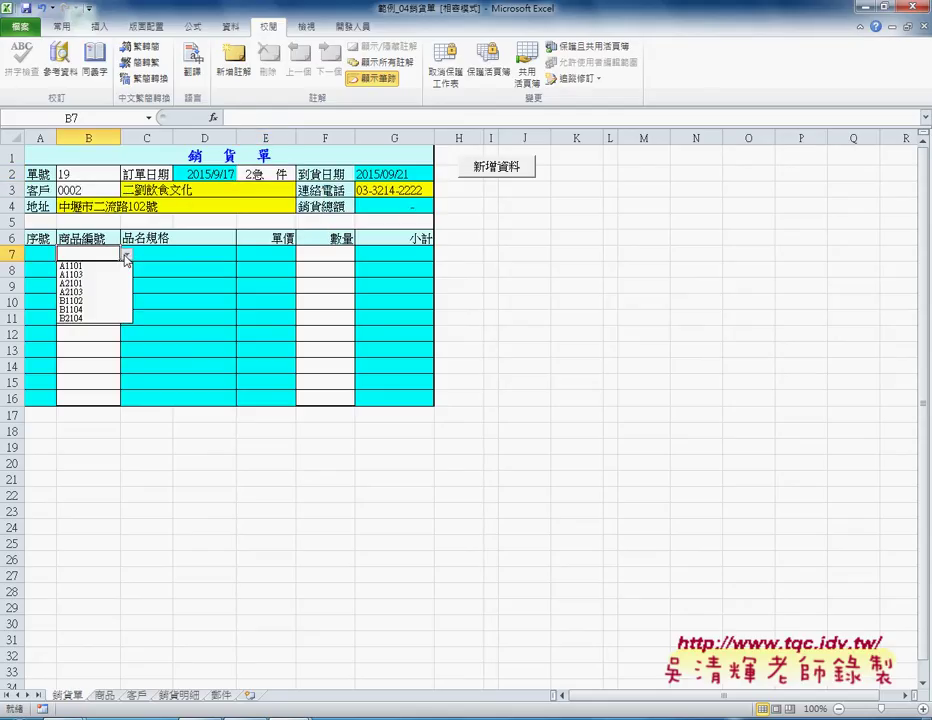
pyautogui.click(96, 274)
pyautogui.click(100, 271)
pyautogui.click(126, 270)
pyautogui.click(100, 290)
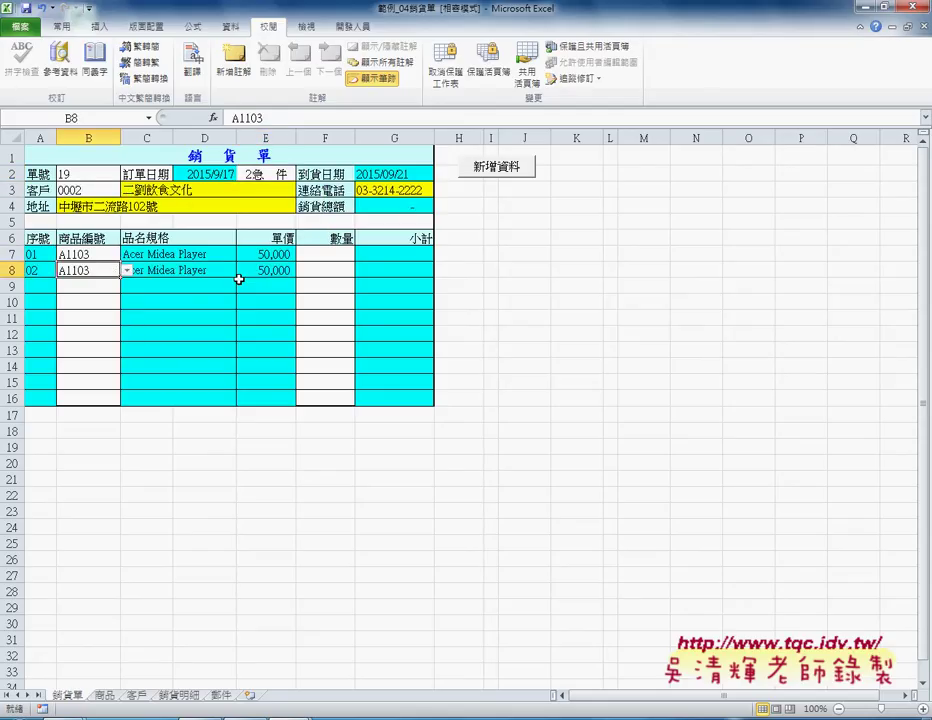
# Set quantity 2 in F7 and F8, then view the 銷貨明細 sheet.
pyautogui.click(312, 252)
pyautogui.click(361, 254)
pyautogui.click(345, 271)
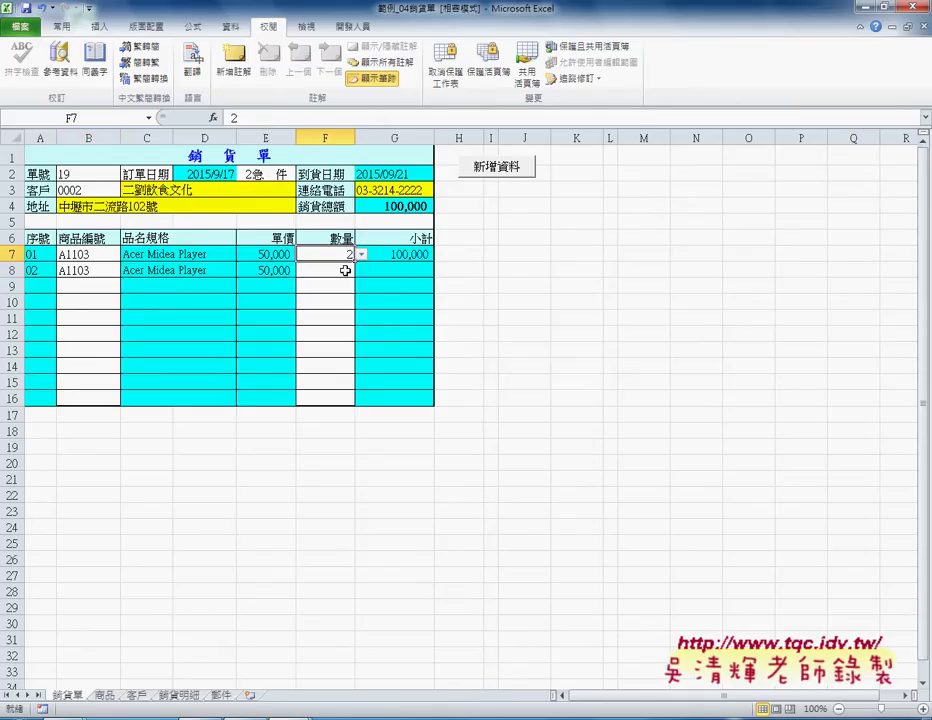
pyautogui.click(345, 271)
pyautogui.click(361, 270)
pyautogui.click(330, 288)
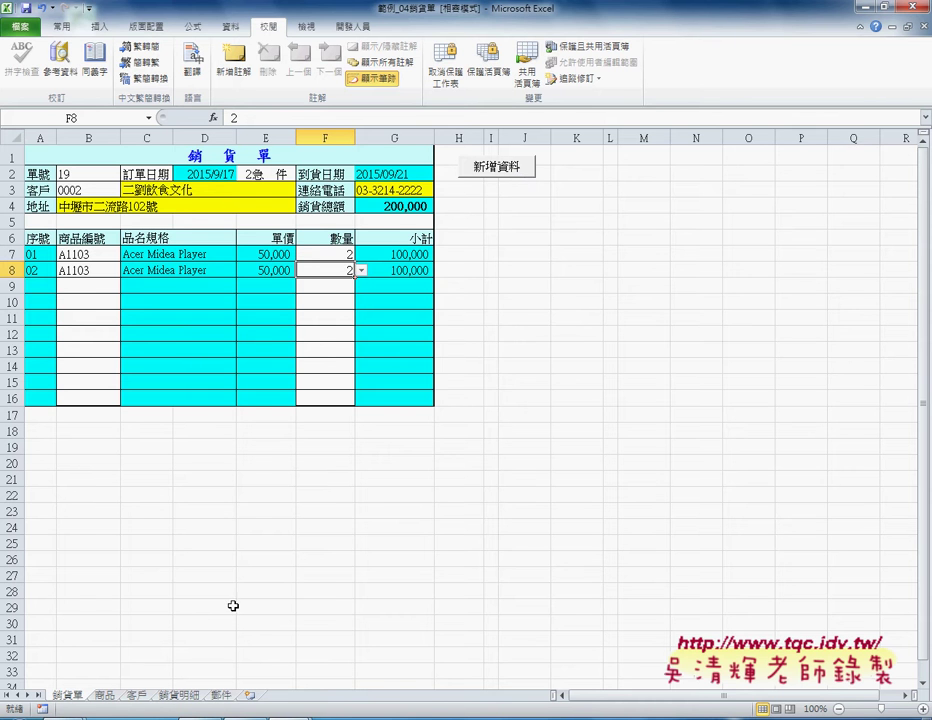
pyautogui.click(186, 693)
# Inspect order 18 in row 15 and empty row 16 of 銷貨明細, then return to 銷貨單.
pyautogui.click(61, 379)
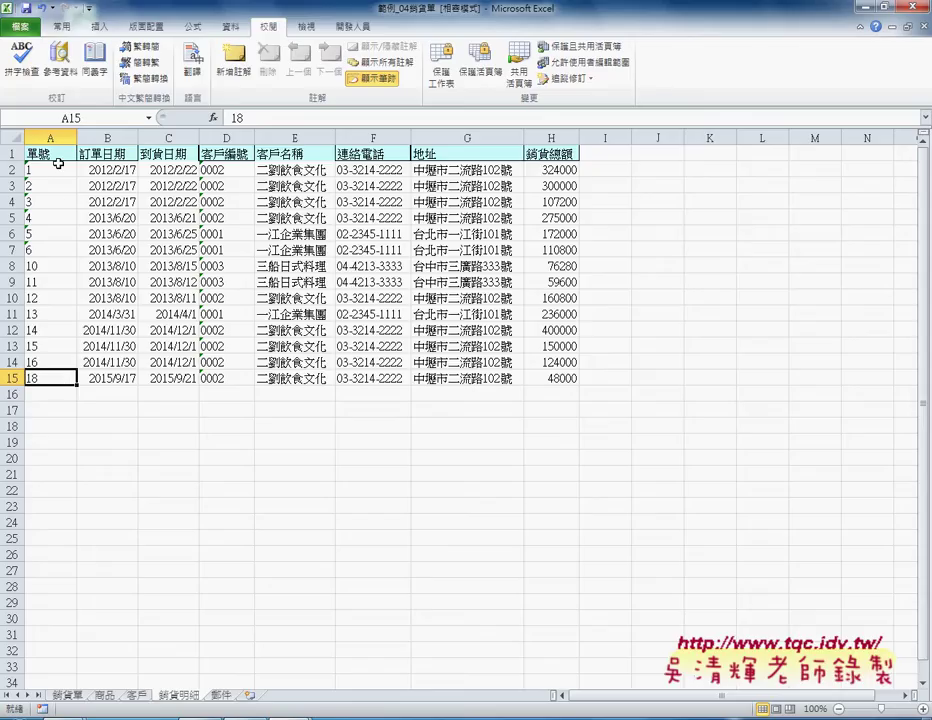
pyautogui.moveTo(49, 394); pyautogui.dragTo(531, 394)
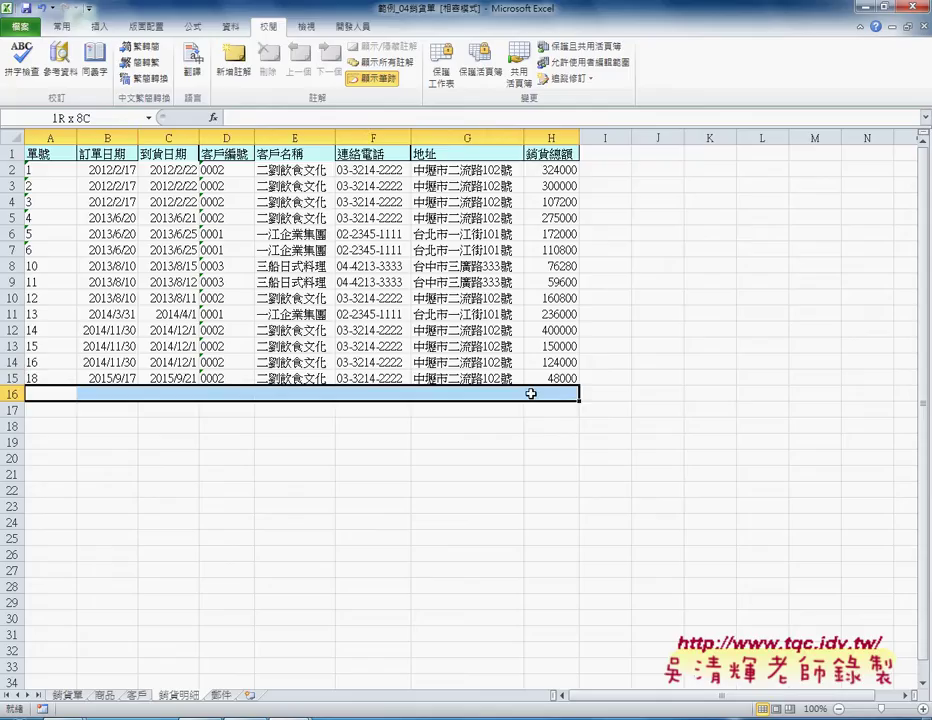
pyautogui.moveTo(531, 394); pyautogui.dragTo(538, 391)
pyautogui.click(66, 695)
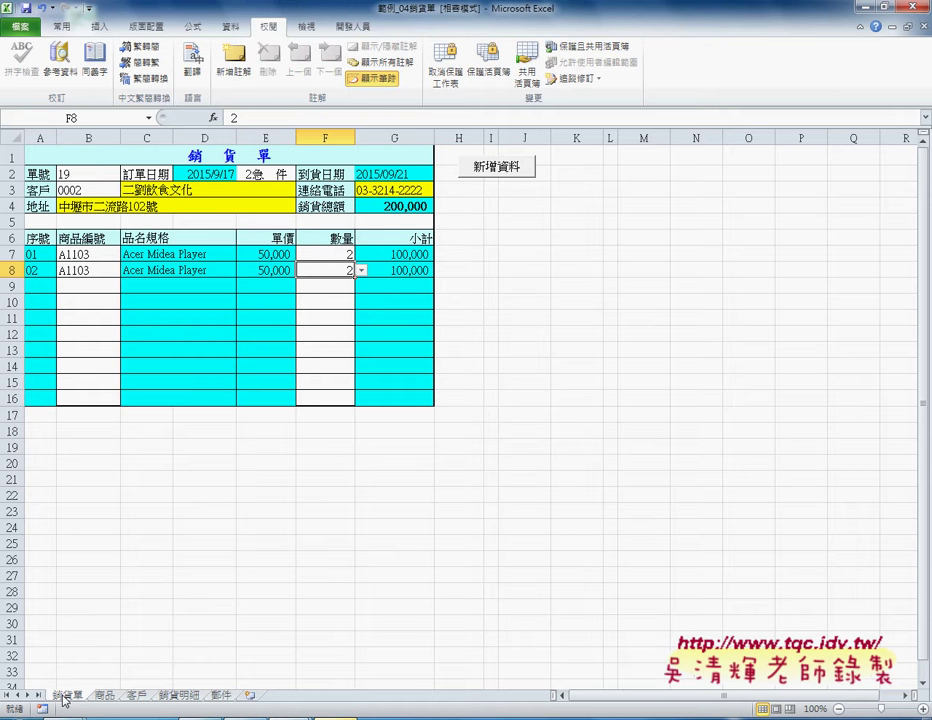
pyautogui.click(185, 696)
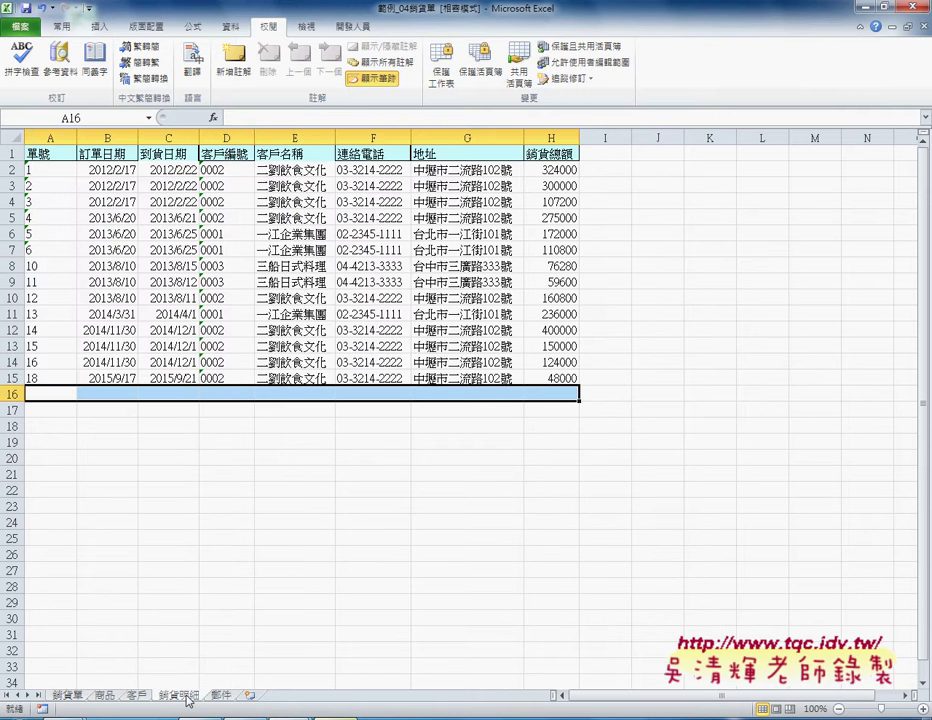
pyautogui.click(66, 695)
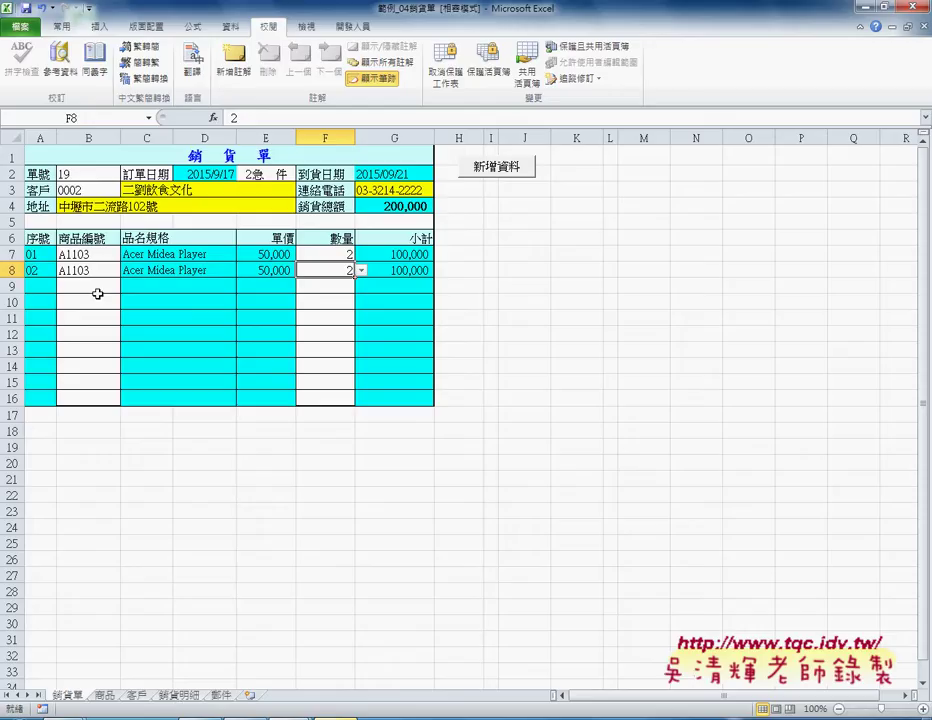
pyautogui.click(87, 174)
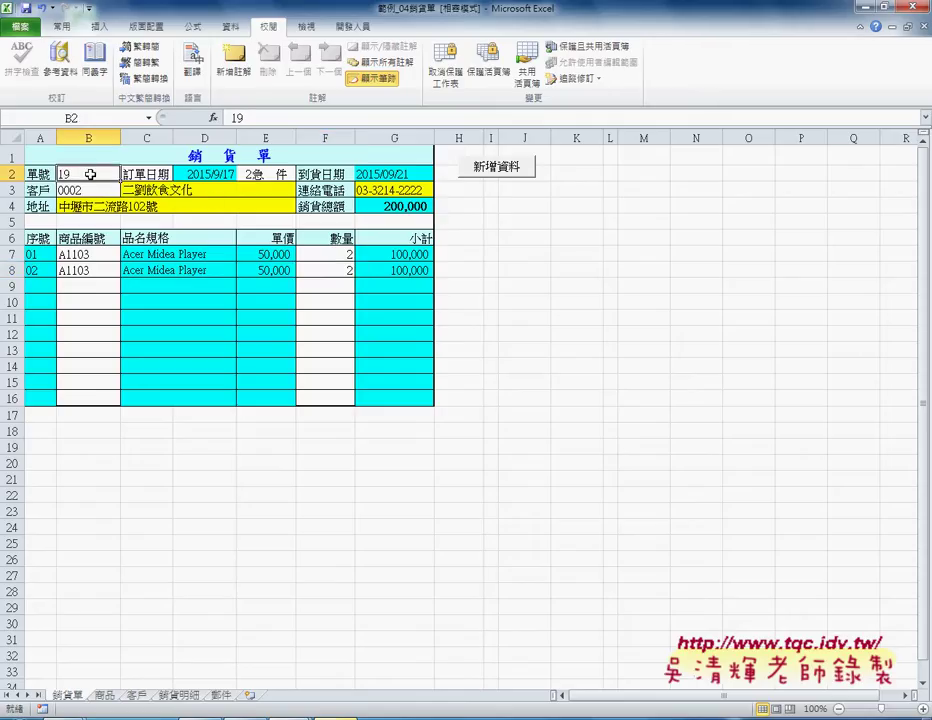
pyautogui.click(264, 174)
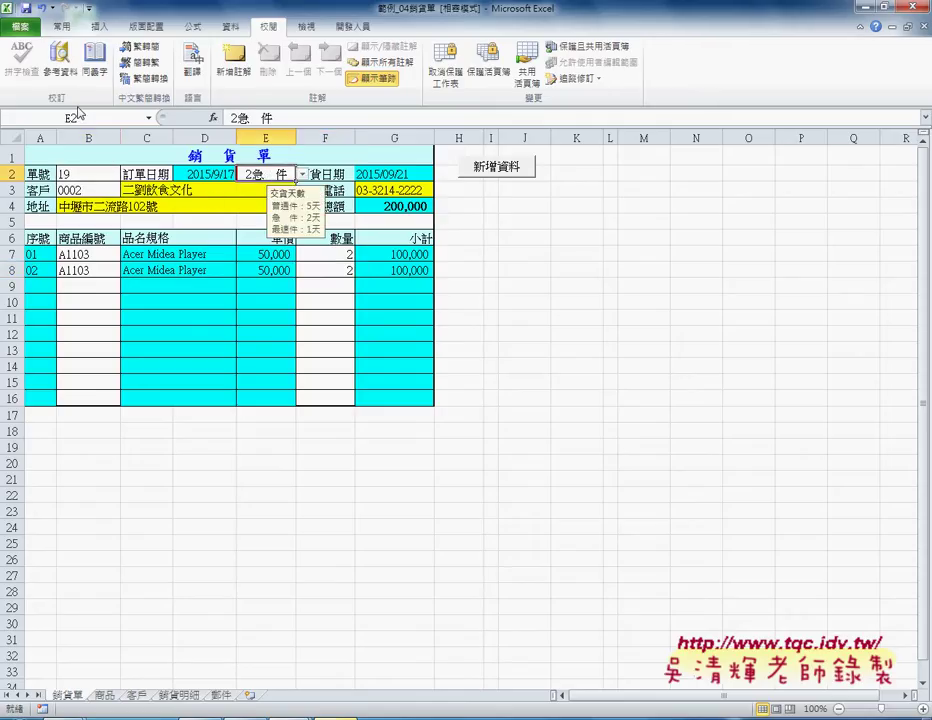
pyautogui.click(87, 191)
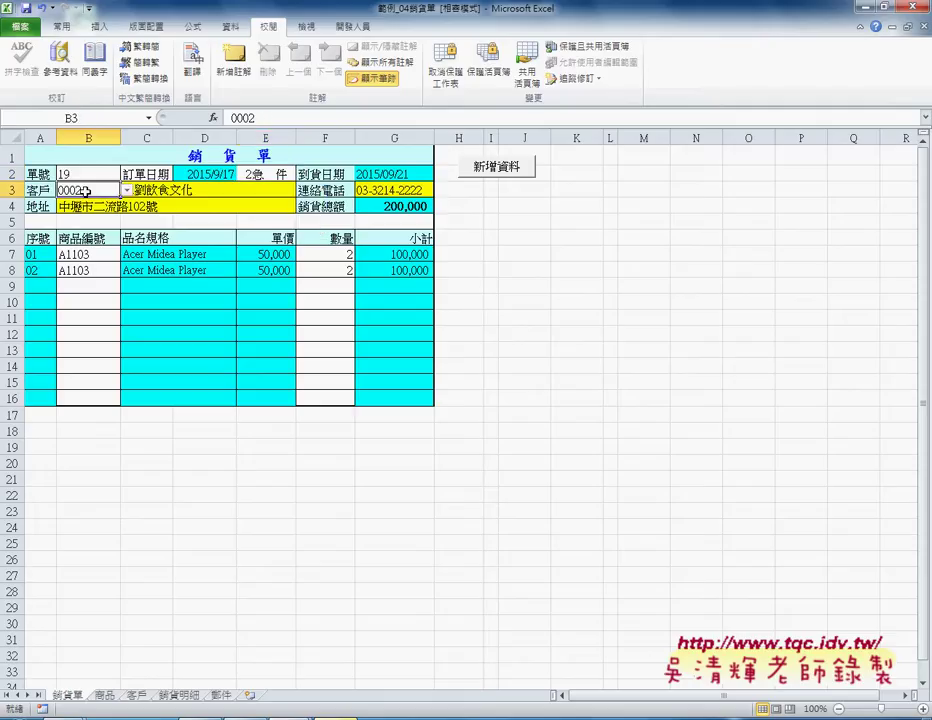
pyautogui.moveTo(87, 254); pyautogui.dragTo(88, 398)
pyautogui.moveTo(325, 254); pyautogui.dragTo(329, 399)
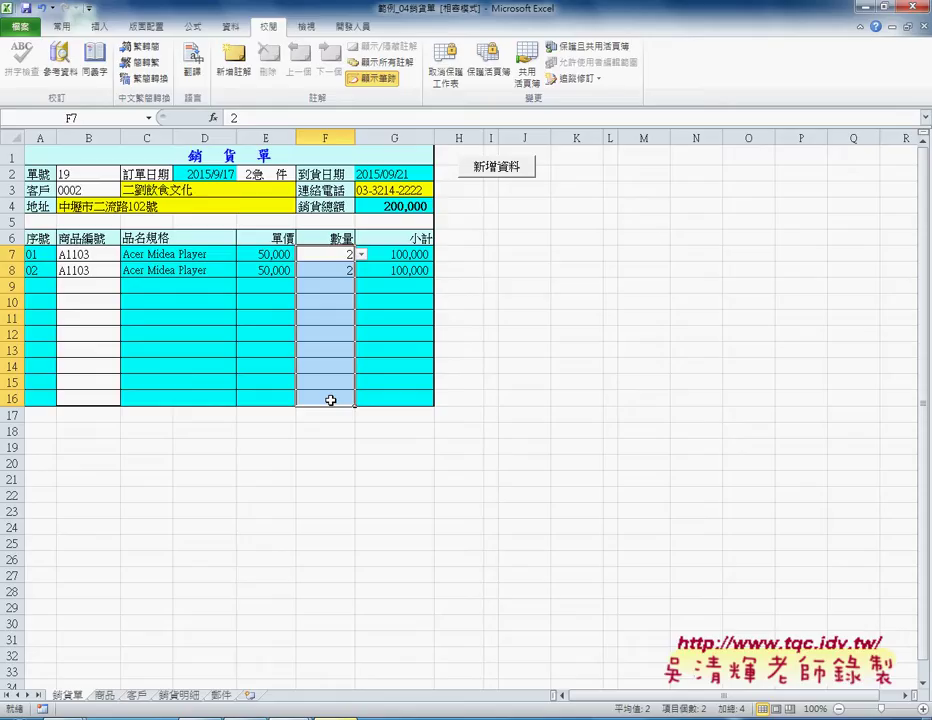
pyautogui.click(92, 178)
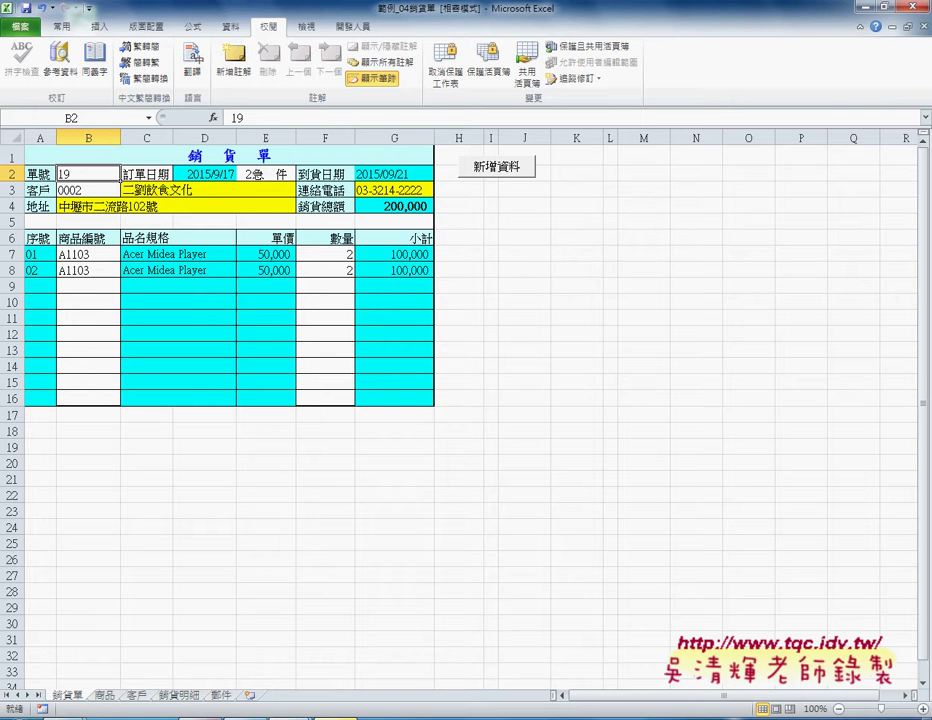
pyautogui.moveTo(238, 710)
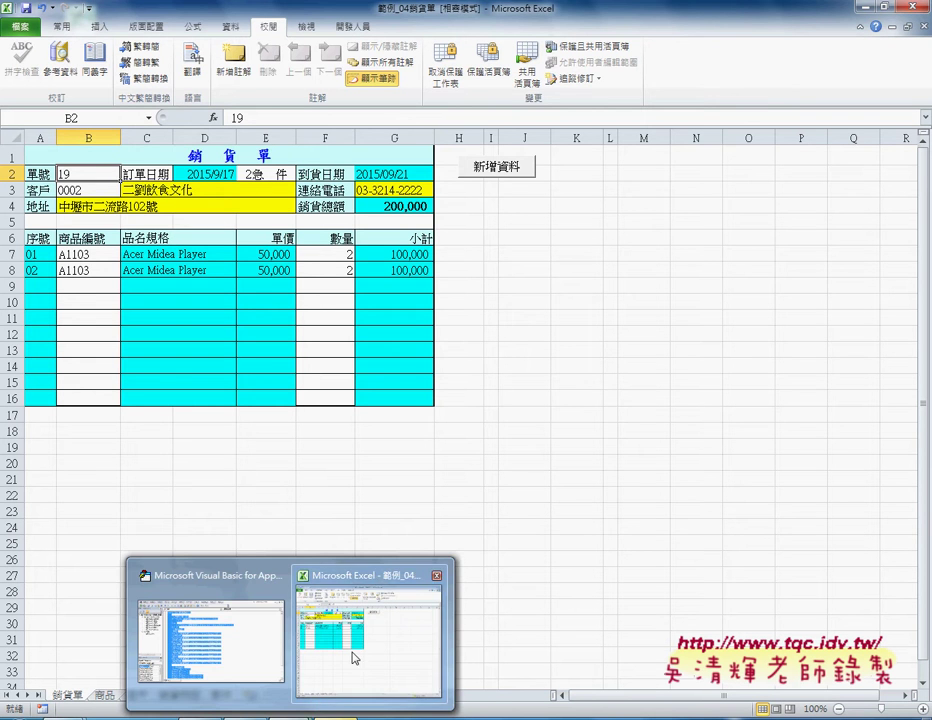
# Maximize the VBA editor and highlight the macro's four numbered step comments.
pyautogui.click(250, 650)
pyautogui.click(477, 320)
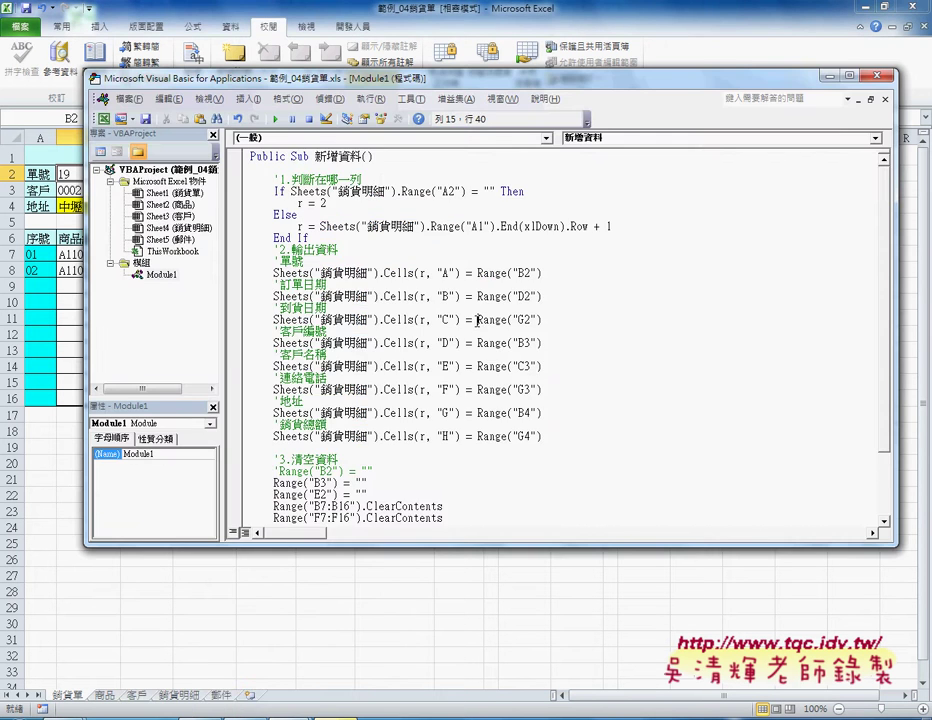
pyautogui.doubleClick(300, 75)
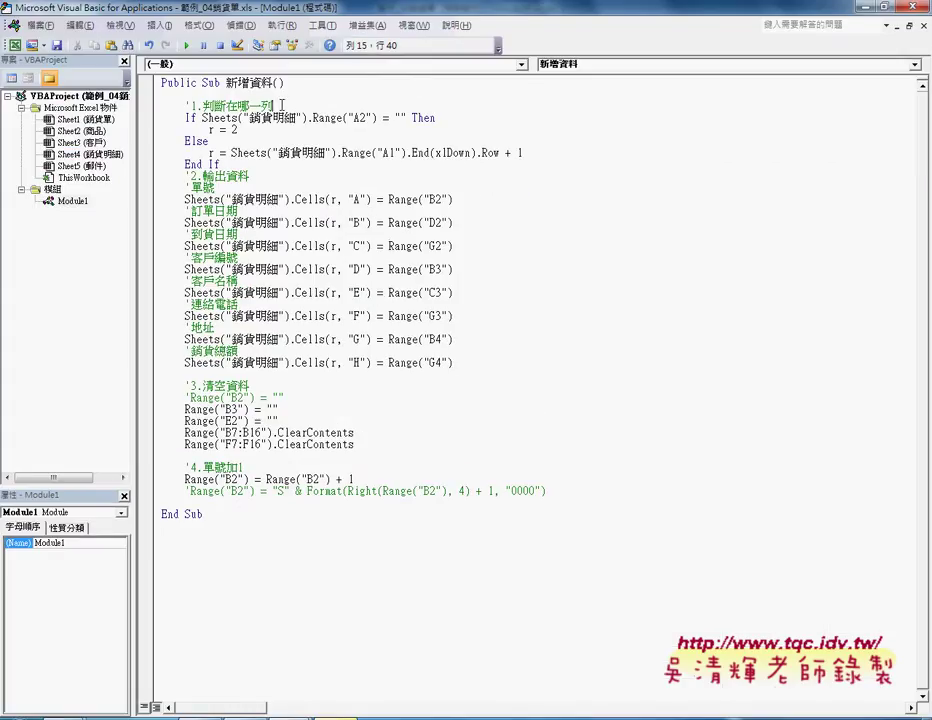
pyautogui.moveTo(272, 106); pyautogui.dragTo(185, 106)
pyautogui.moveTo(248, 176); pyautogui.dragTo(175, 176)
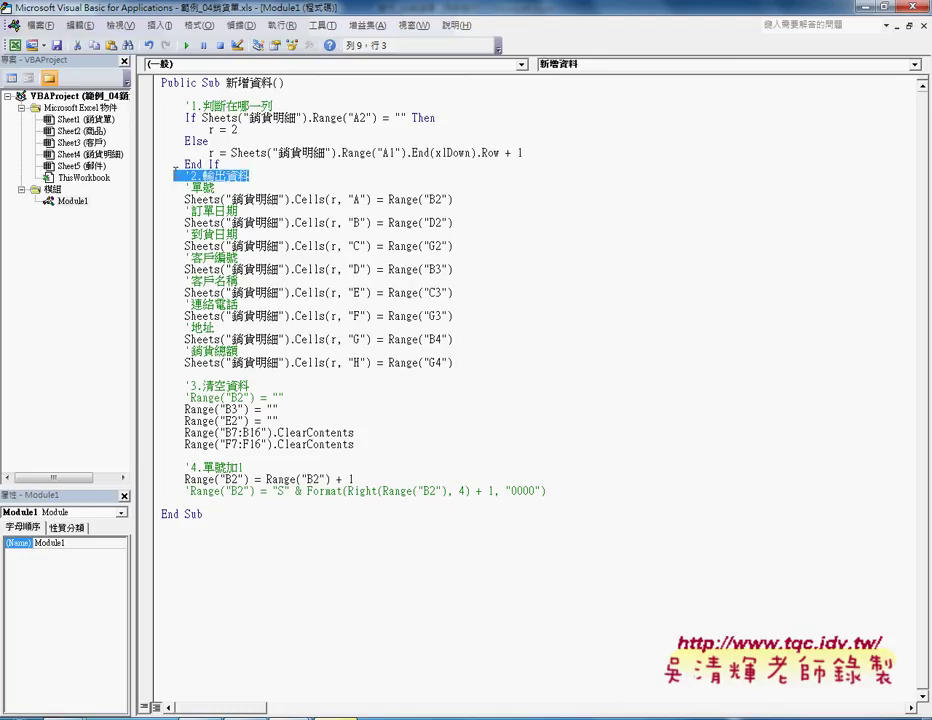
pyautogui.moveTo(249, 386); pyautogui.dragTo(168, 386)
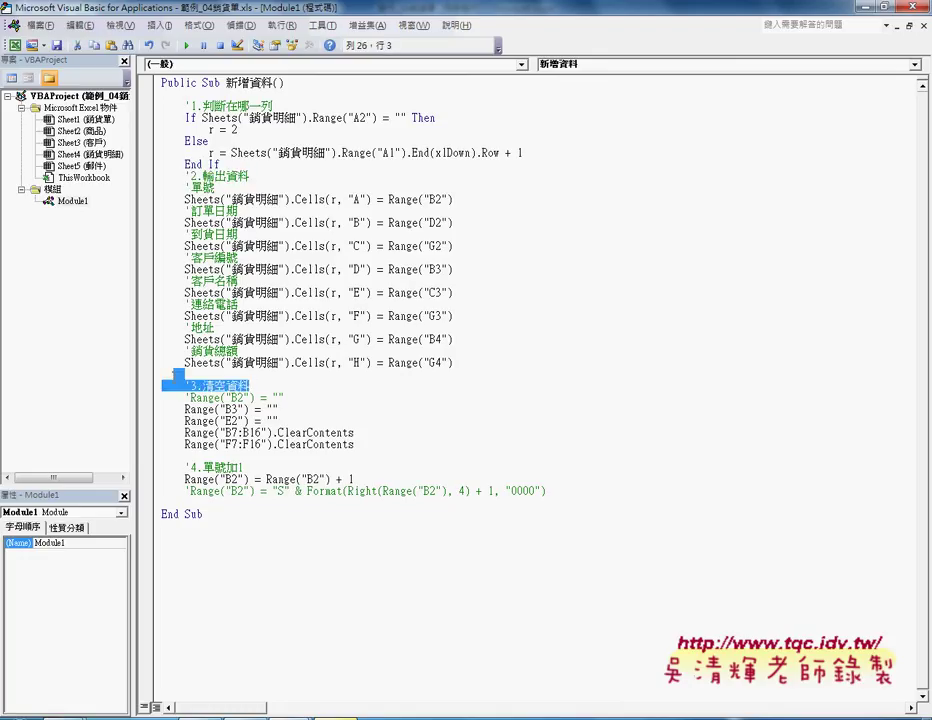
pyautogui.moveTo(243, 467); pyautogui.dragTo(153, 474)
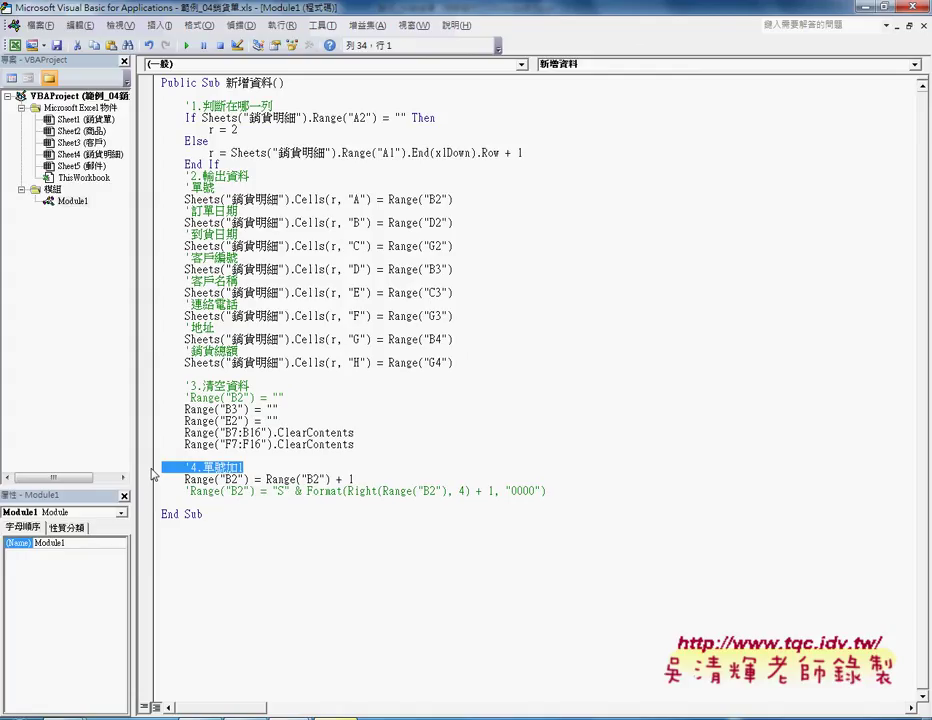
# Highlight the first step's 判斷 comment, Sheets("銷貨明細") reference and empty-A2 check.
pyautogui.moveTo(203, 106); pyautogui.dragTo(271, 106)
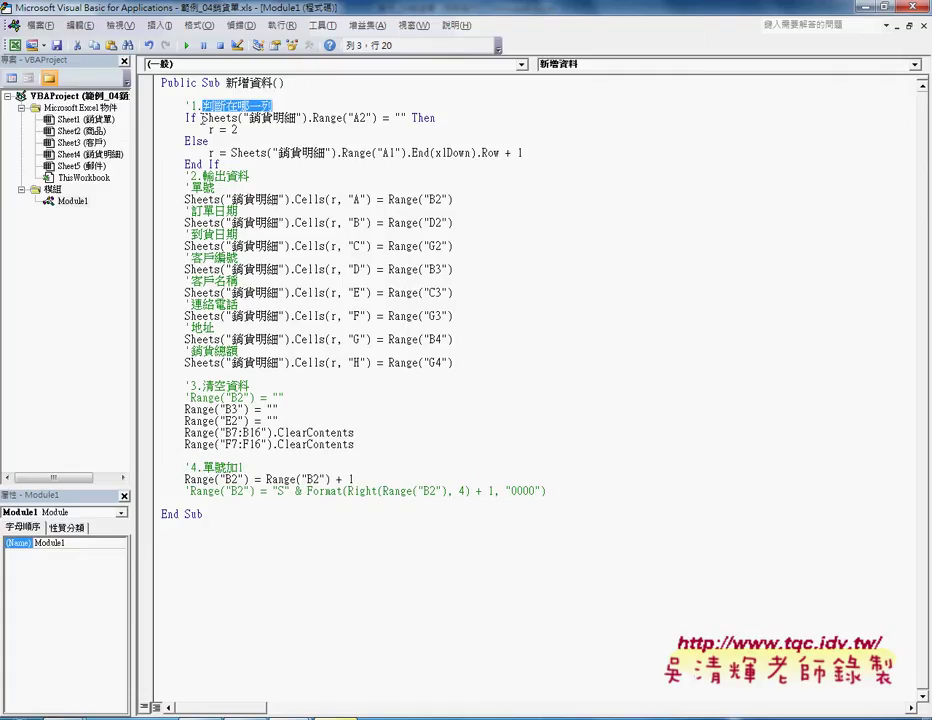
pyautogui.moveTo(202, 118); pyautogui.dragTo(306, 118)
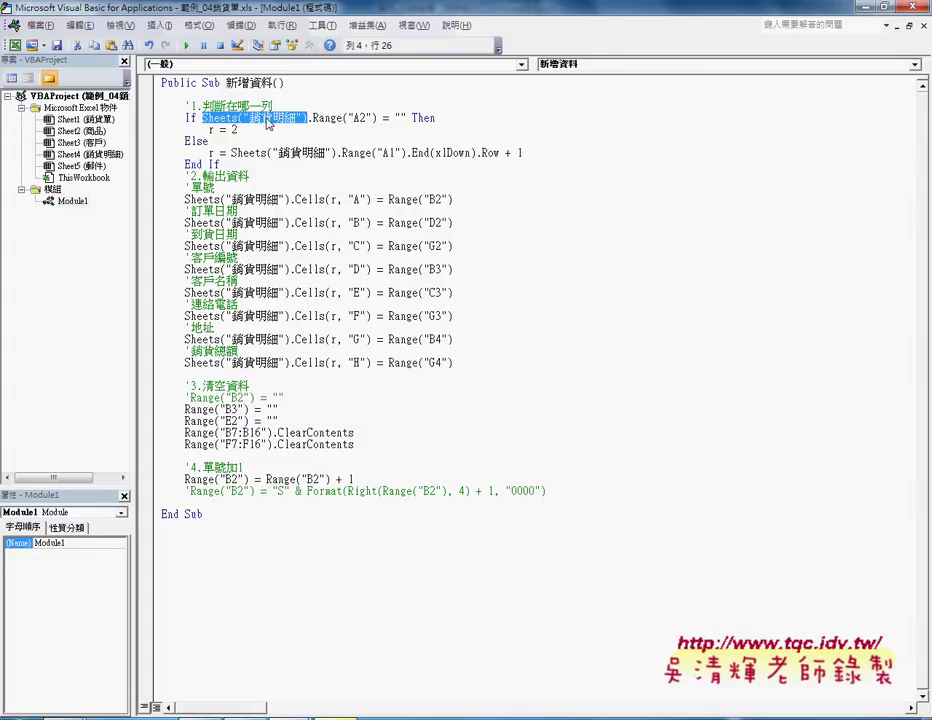
pyautogui.moveTo(406, 118); pyautogui.dragTo(313, 118)
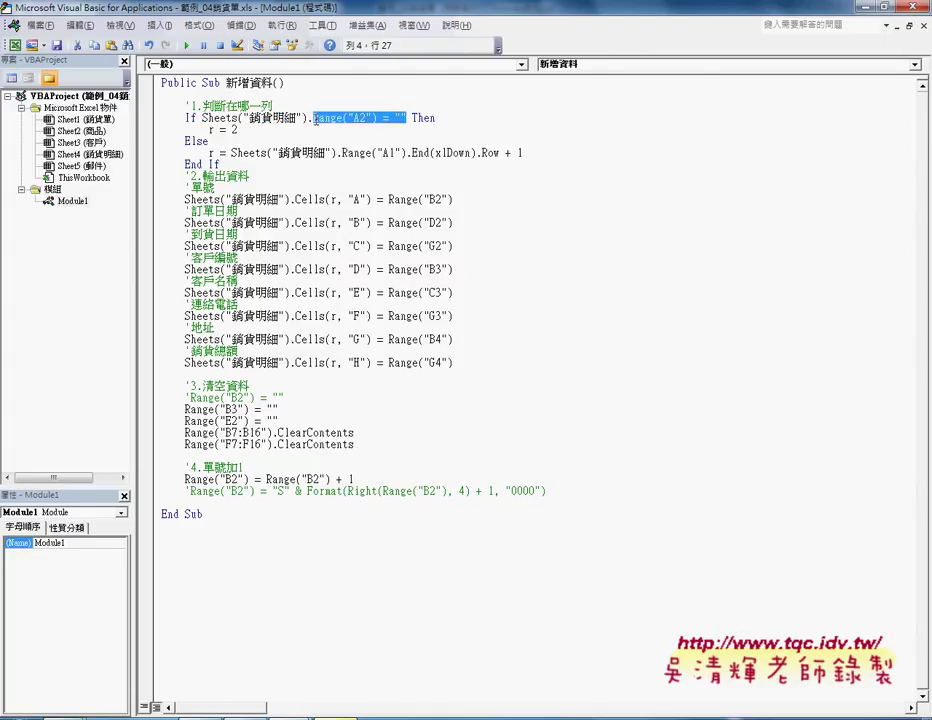
pyautogui.click(291, 713)
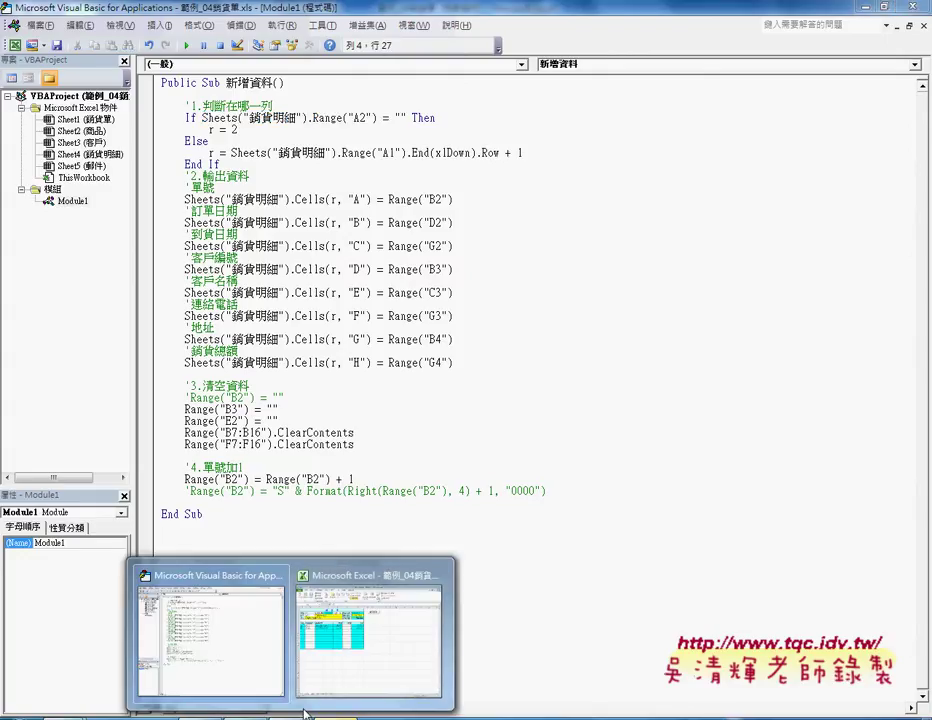
# Delete the old 銷貨明細 records in A2:H15.
pyautogui.click(336, 664)
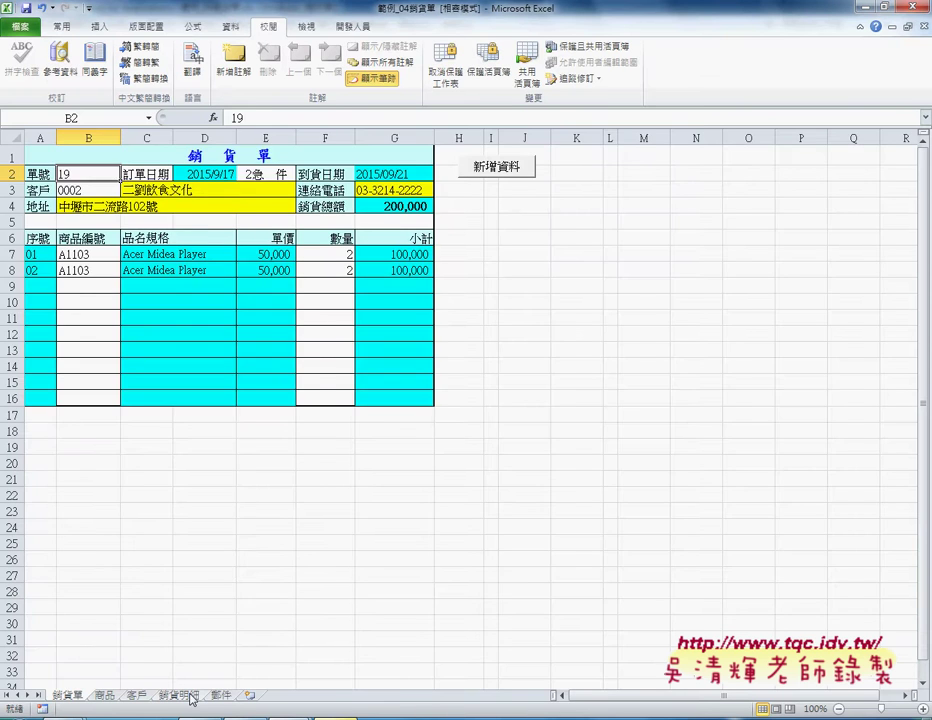
pyautogui.click(185, 695)
pyautogui.moveTo(50, 170); pyautogui.dragTo(548, 376)
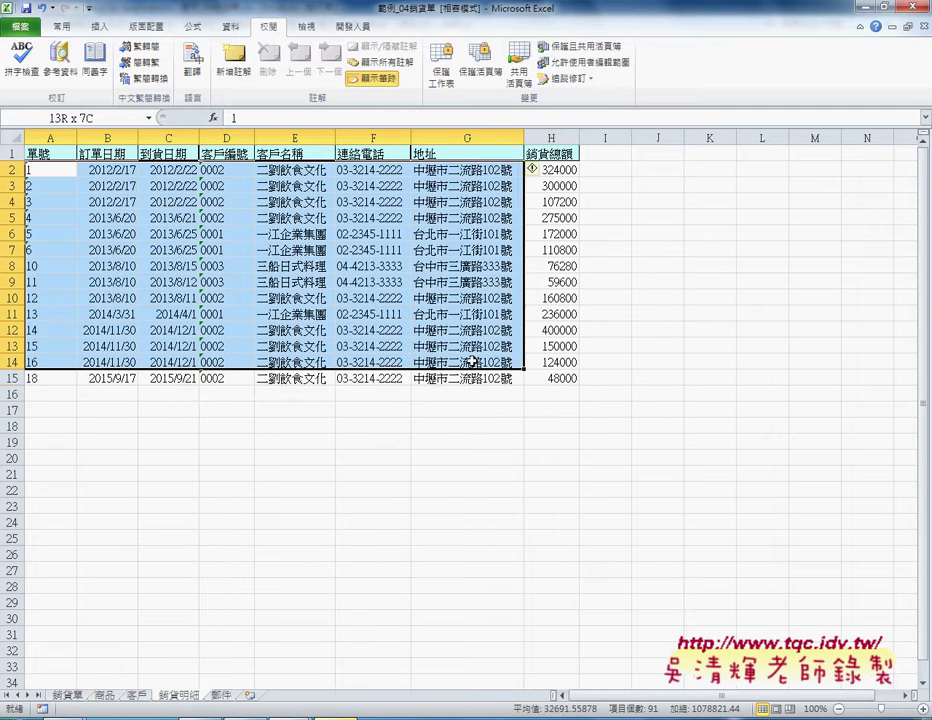
pyautogui.press('Delete')
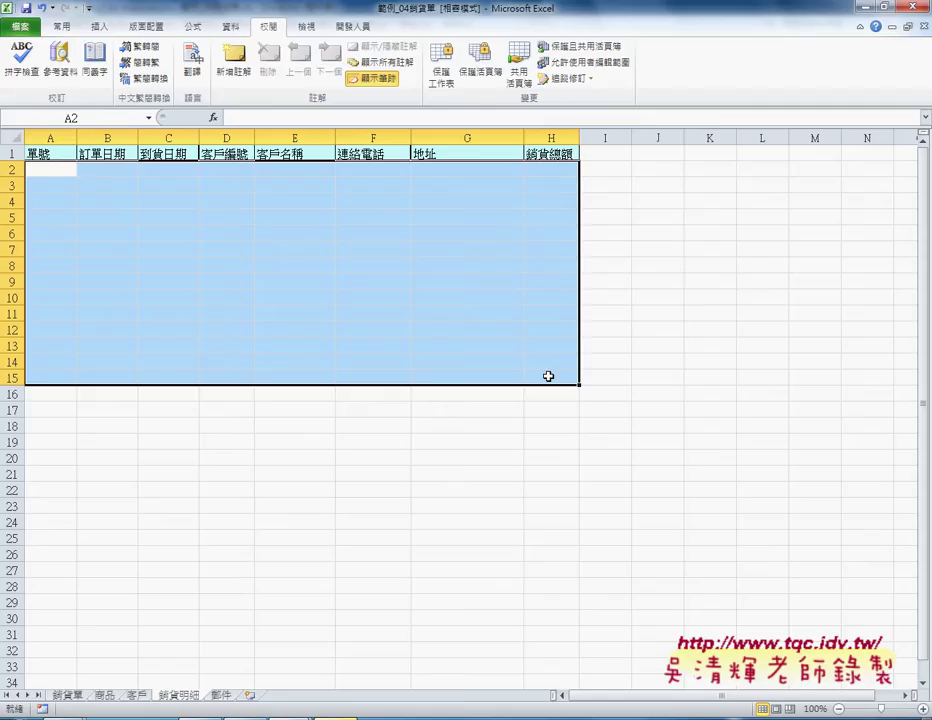
# Paste the order records into A2, confirm the last row, and select A16.
pyautogui.click(59, 172)
pyautogui.click(115, 172)
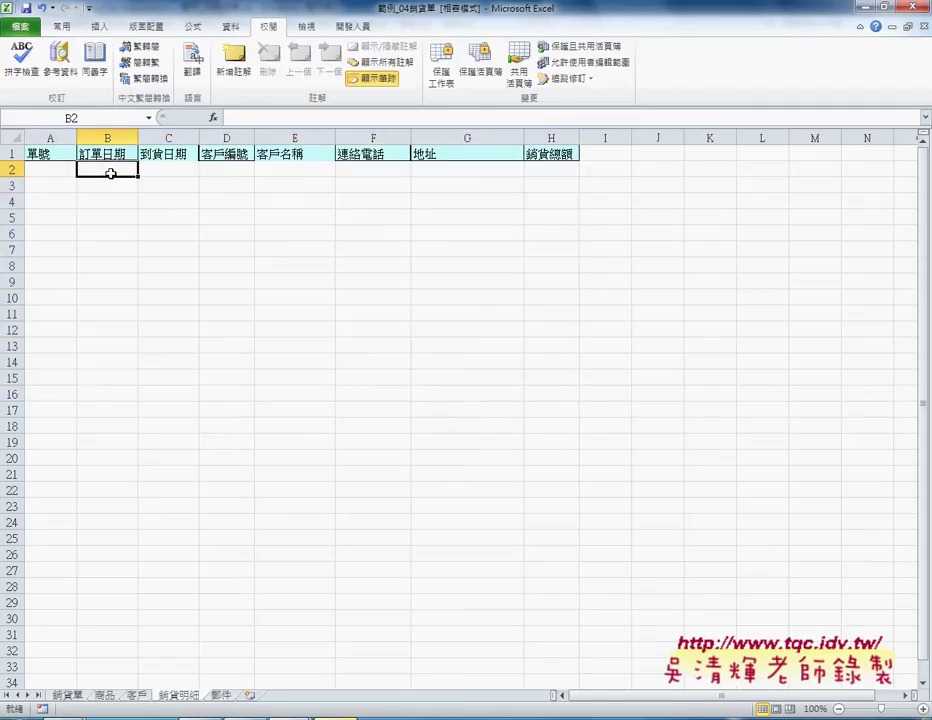
pyautogui.click(49, 170)
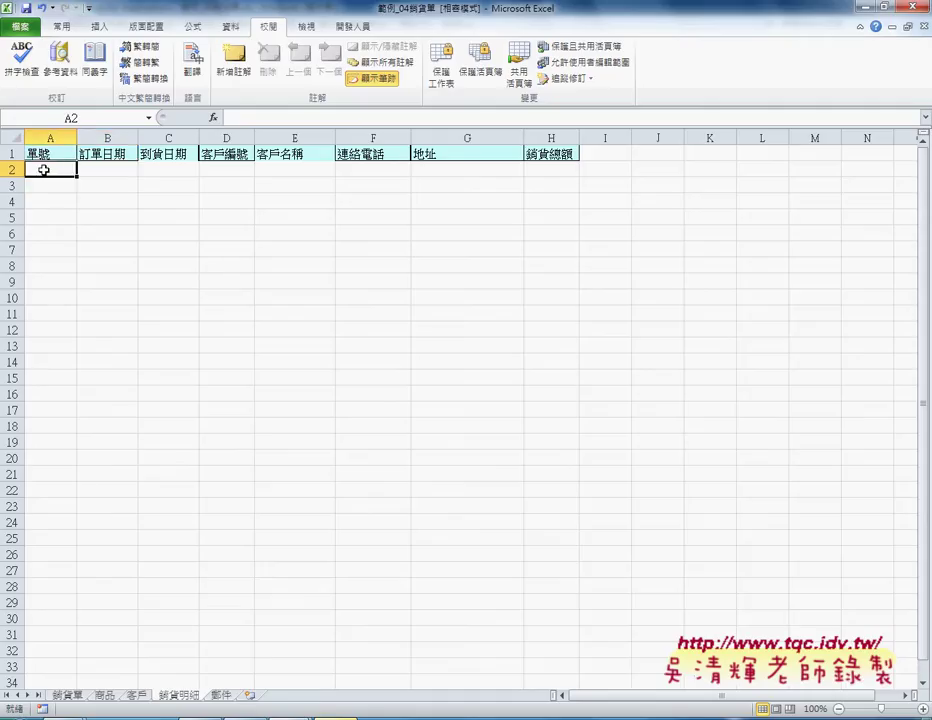
pyautogui.moveTo(62, 170)
pyautogui.mouseDown()
pyautogui.moveTo(547, 175)
pyautogui.moveTo(67, 172)
pyautogui.mouseUp()
pyautogui.hotkey('ctrl', 'v')
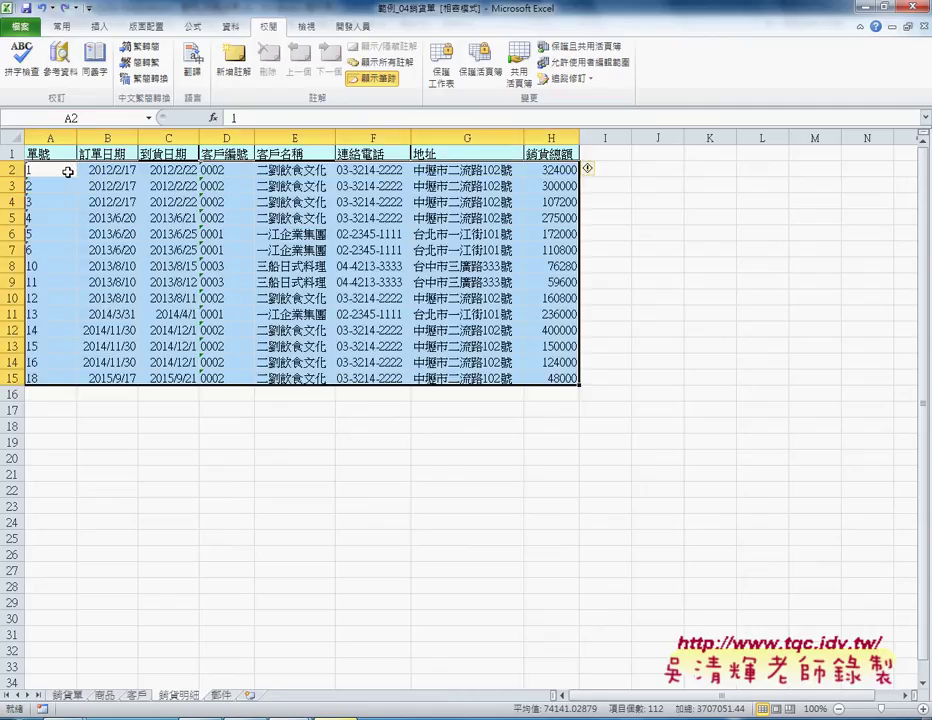
pyautogui.click(57, 174)
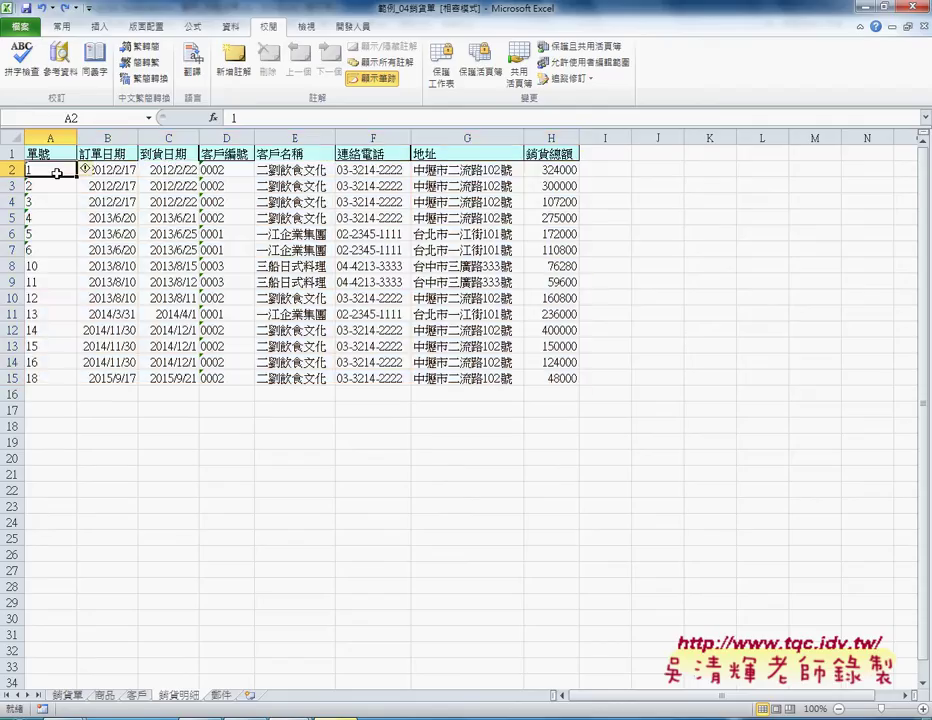
pyautogui.hotkey('ctrl', 'Down')
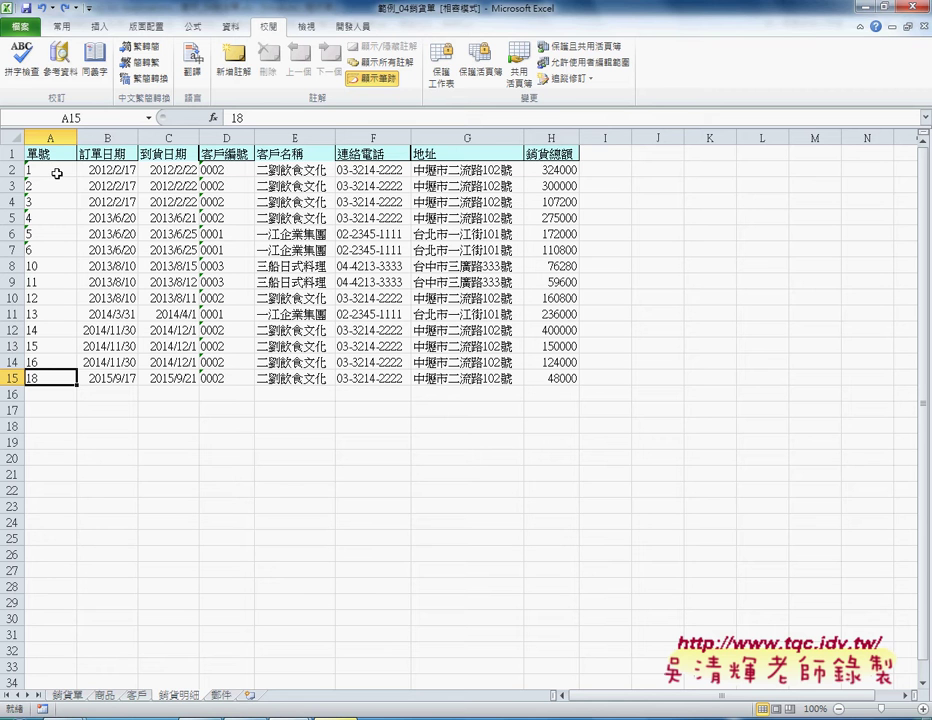
pyautogui.click(50, 392)
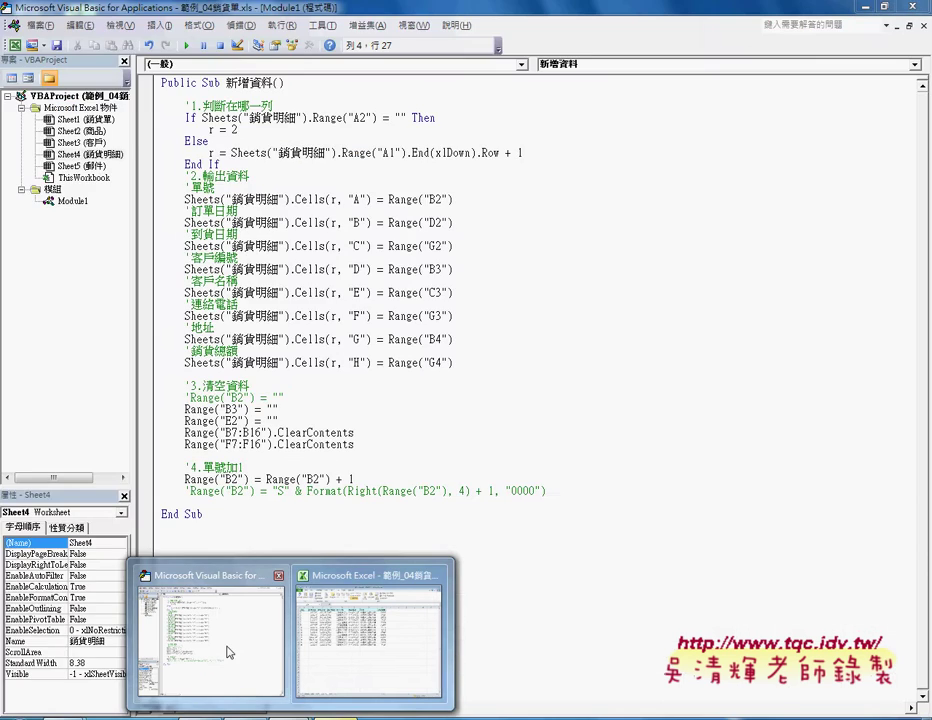
# Highlight the If branch that sets r = 2 when A2 is empty.
pyautogui.click(225, 651)
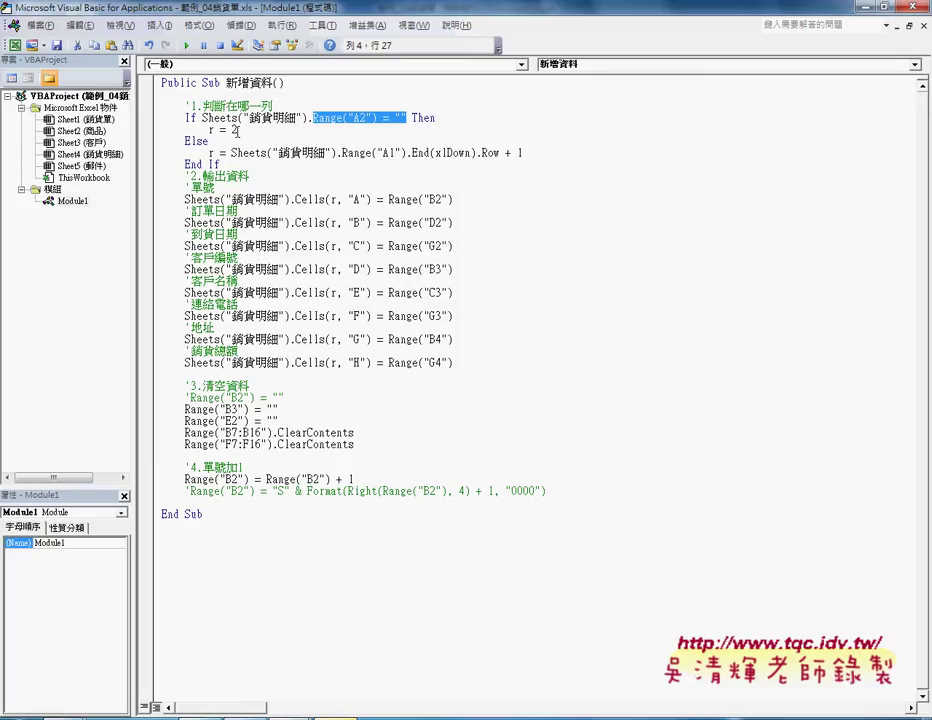
pyautogui.moveTo(238, 130); pyautogui.dragTo(208, 130)
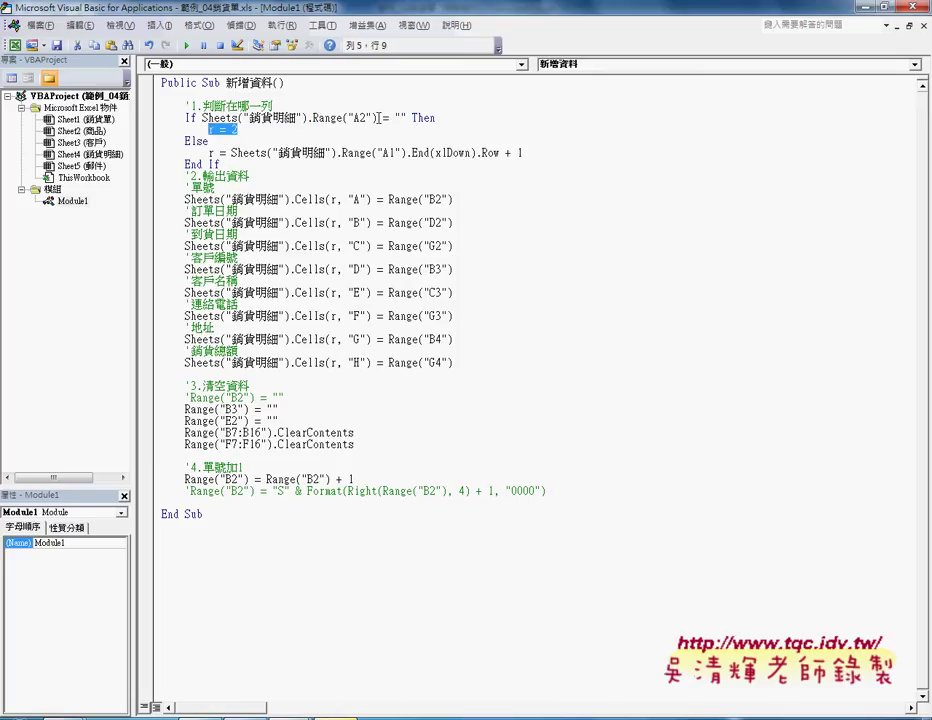
pyautogui.moveTo(377, 118); pyautogui.dragTo(313, 118)
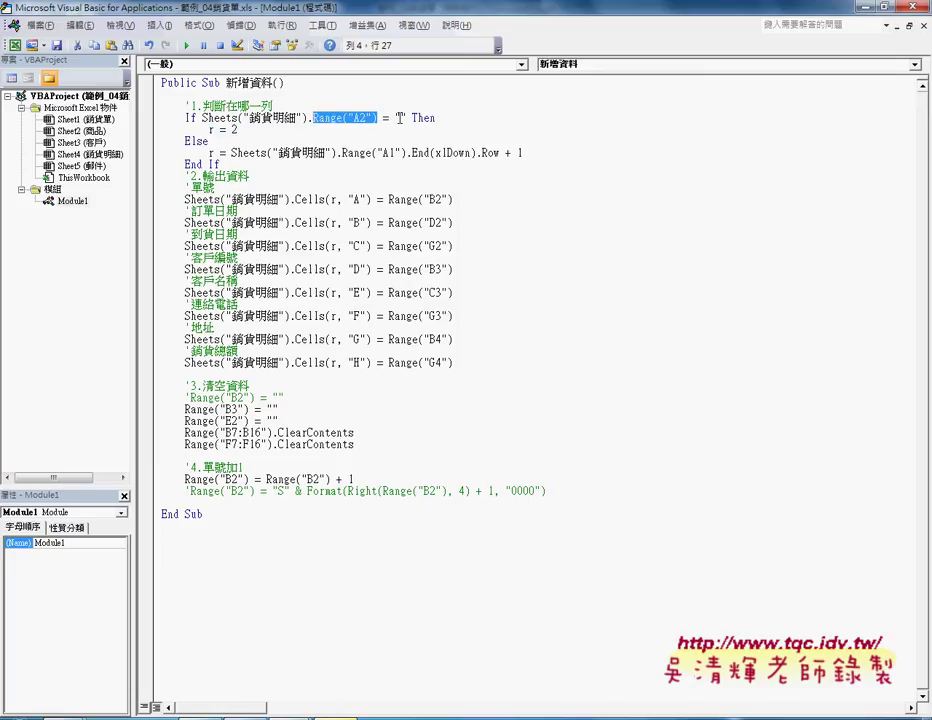
pyautogui.moveTo(406, 118); pyautogui.dragTo(393, 118)
pyautogui.moveTo(238, 130); pyautogui.dragTo(212, 130)
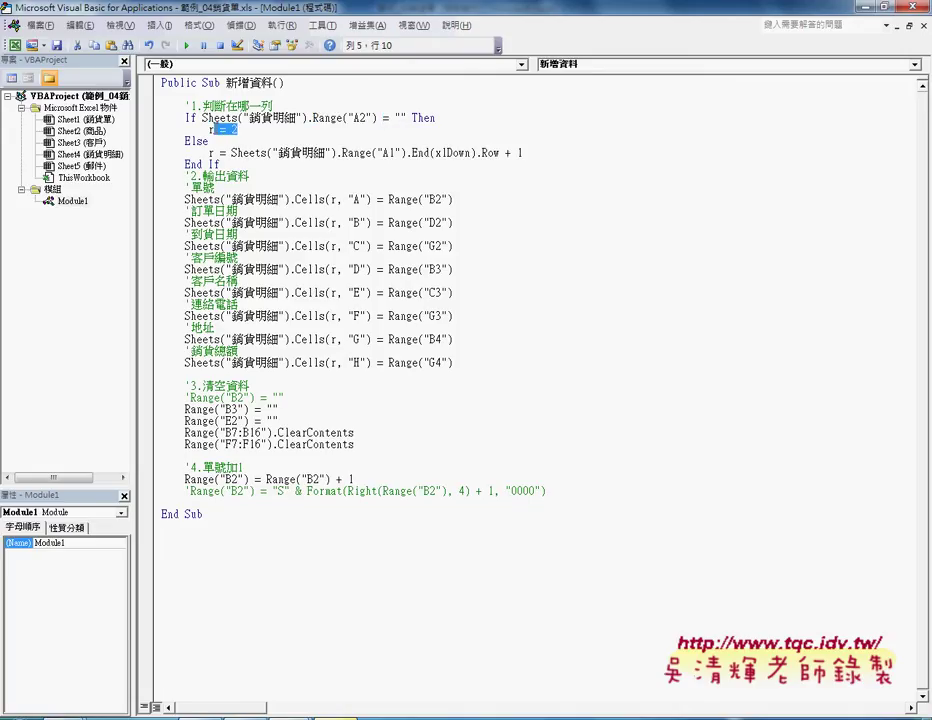
# Highlight the Else branch setting r from 銷貨明細's End(xlDown).Row + 1.
pyautogui.click(218, 153)
pyautogui.moveTo(342, 152)
pyautogui.mouseDown()
pyautogui.moveTo(501, 152)
pyautogui.moveTo(490, 152)
pyautogui.mouseUp()
pyautogui.click(342, 152)
pyautogui.moveTo(342, 152); pyautogui.dragTo(232, 152)
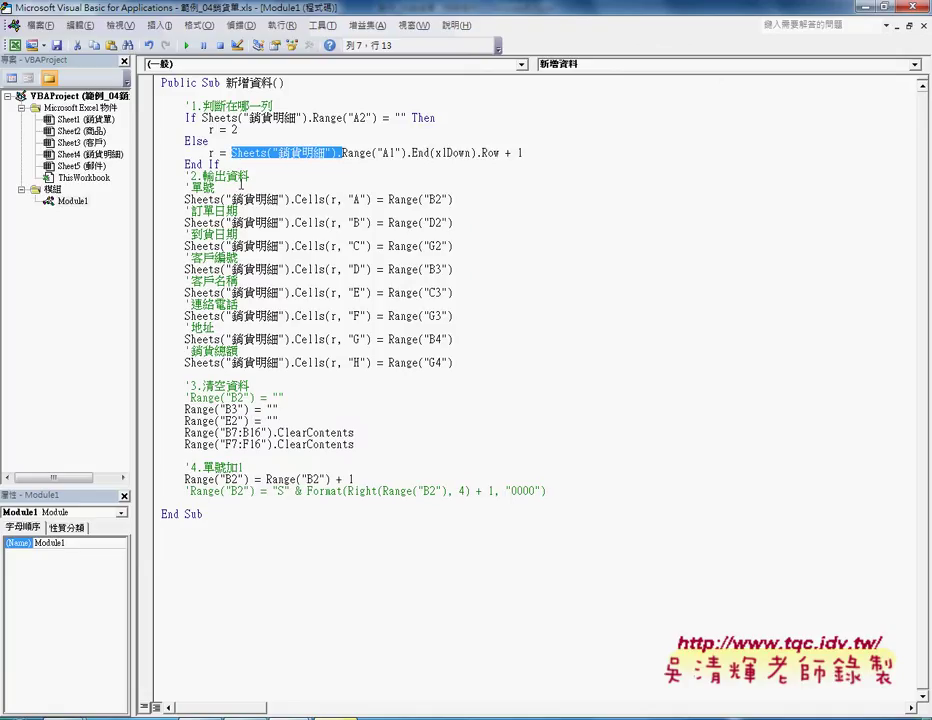
pyautogui.doubleClick(211, 152)
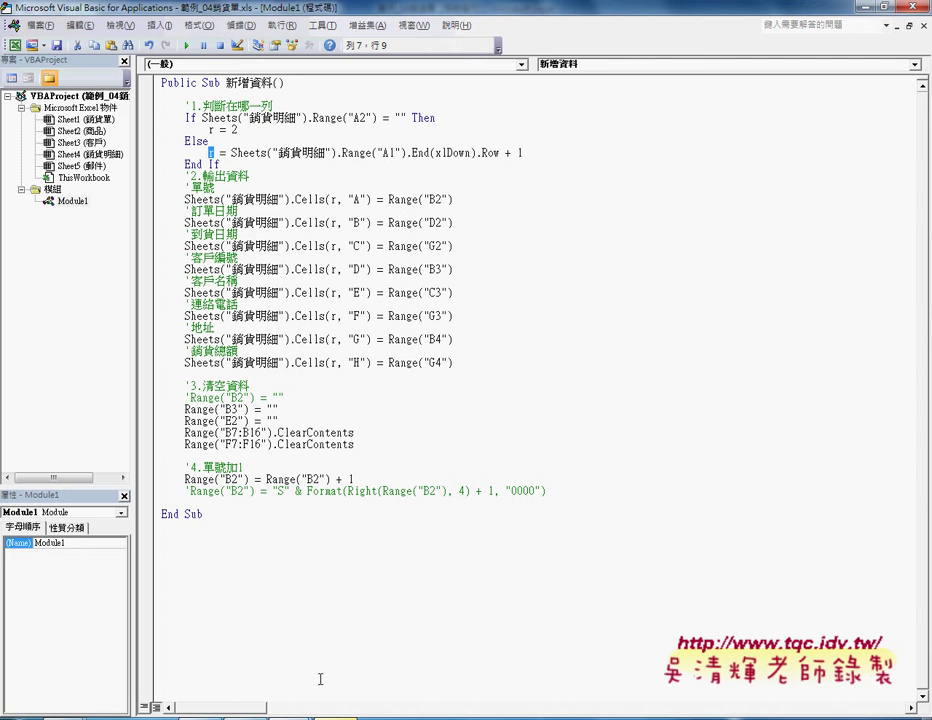
# Restore the Excel window, move it right of the code, and show the 銷貨單 sheet.
pyautogui.click(295, 716)
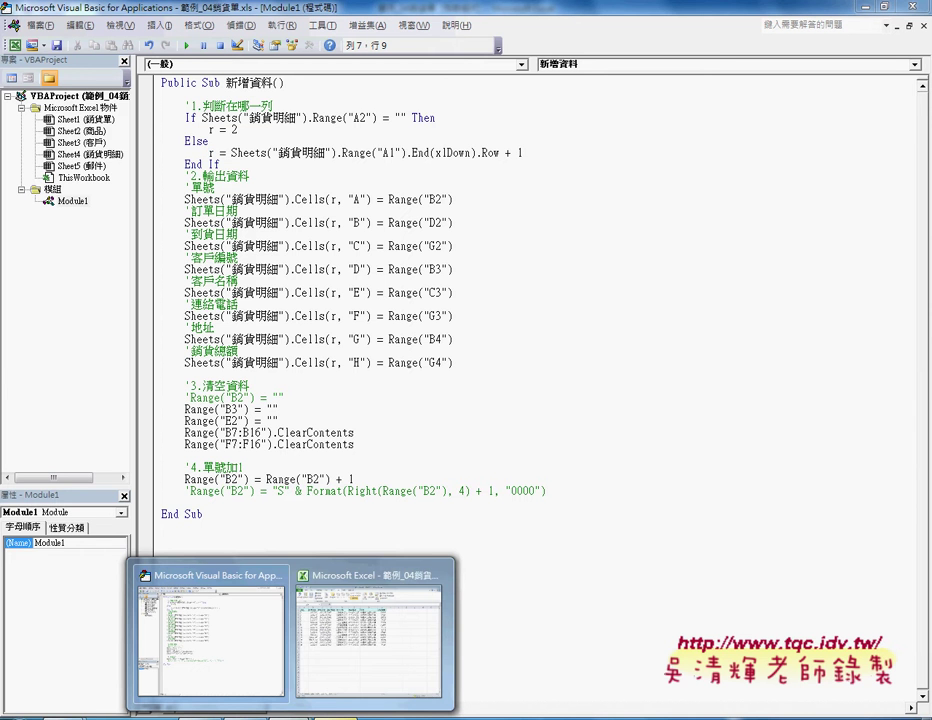
pyautogui.click(378, 638)
pyautogui.doubleClick(303, 5)
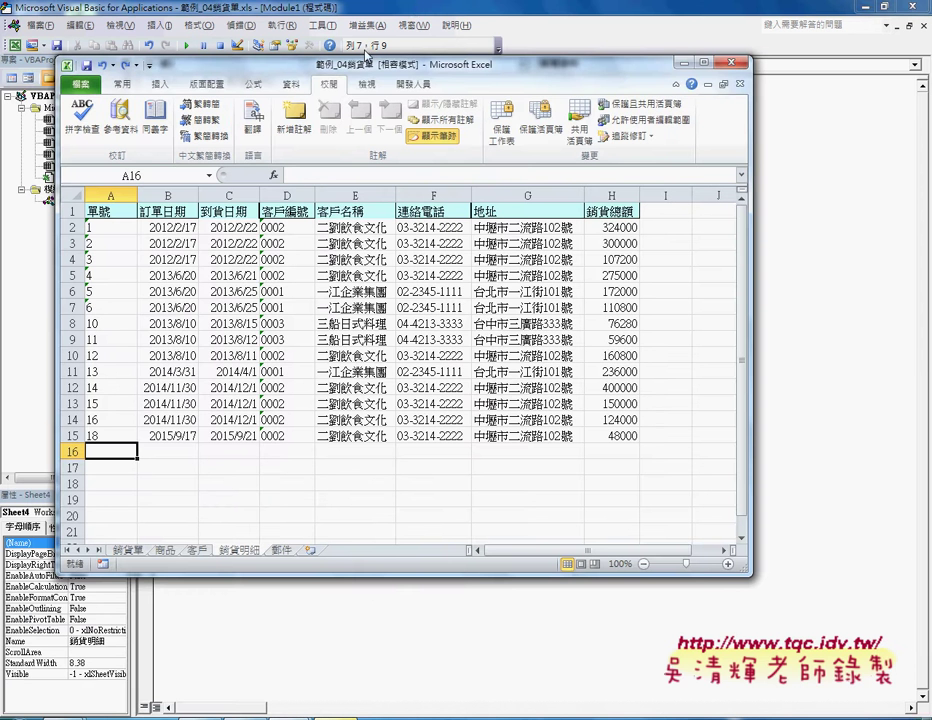
pyautogui.moveTo(366, 58)
pyautogui.mouseDown()
pyautogui.moveTo(745, 76)
pyautogui.moveTo(731, 75)
pyautogui.mouseUp()
pyautogui.click(533, 556)
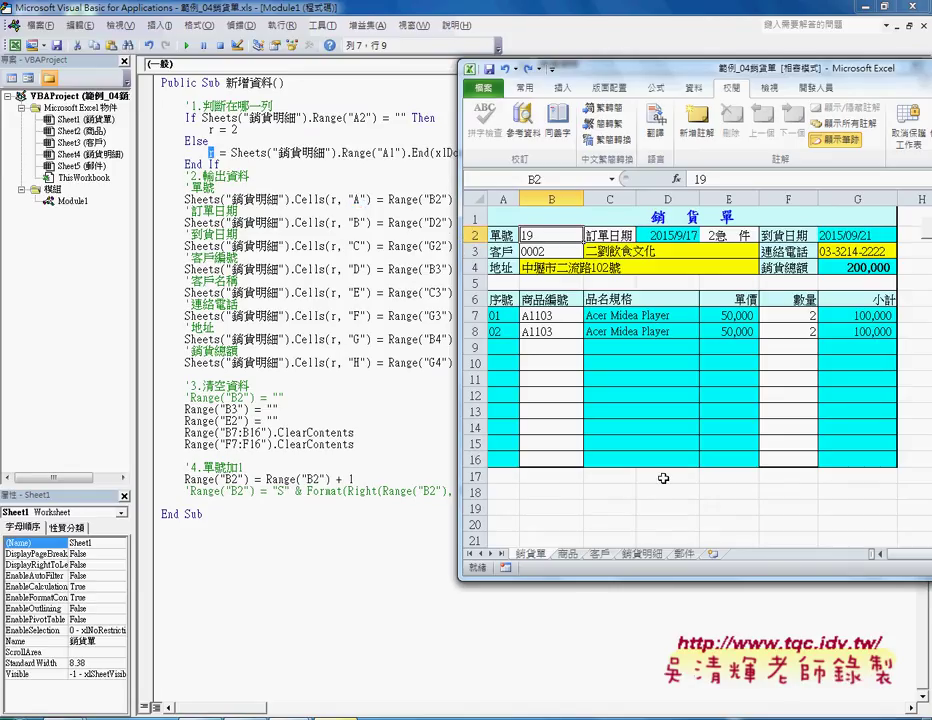
# Compare the 銷貨明細 list with the form cells E2, D2, G2 and B3.
pyautogui.click(643, 555)
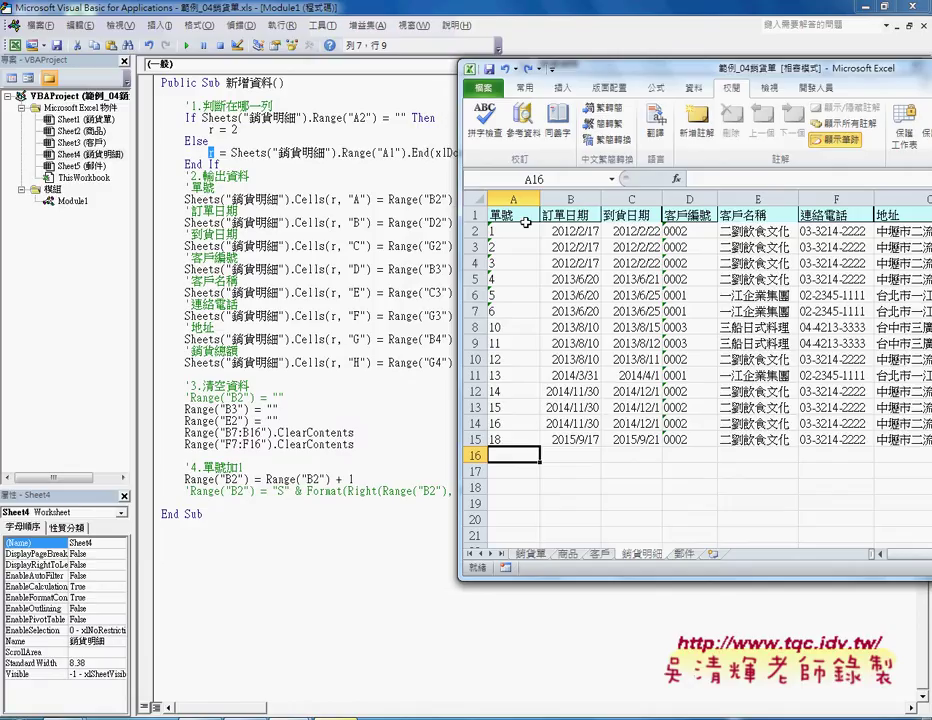
pyautogui.click(530, 553)
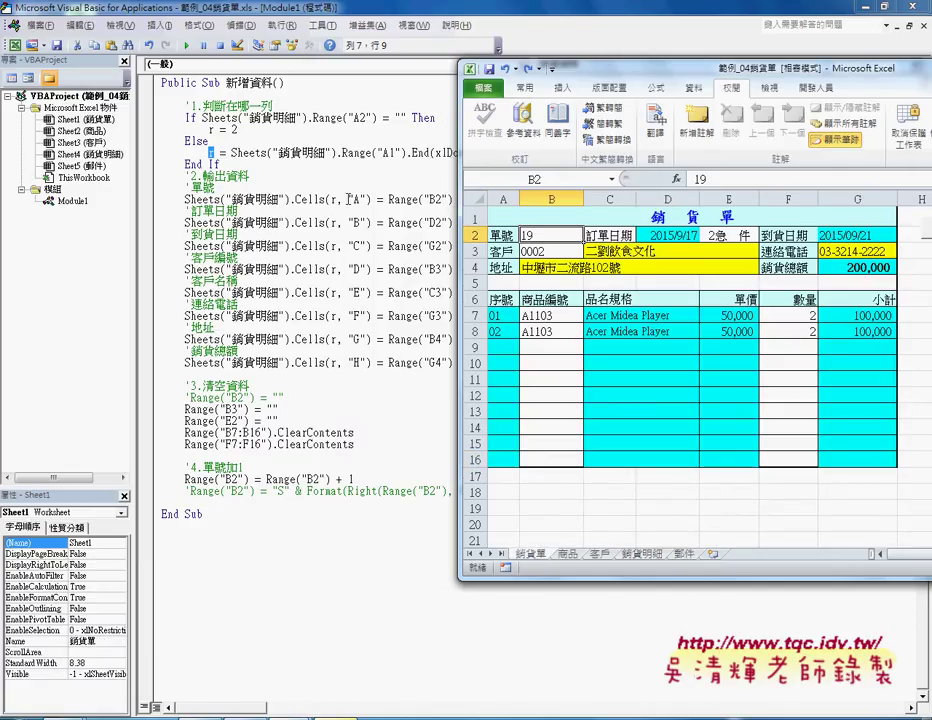
pyautogui.click(725, 241)
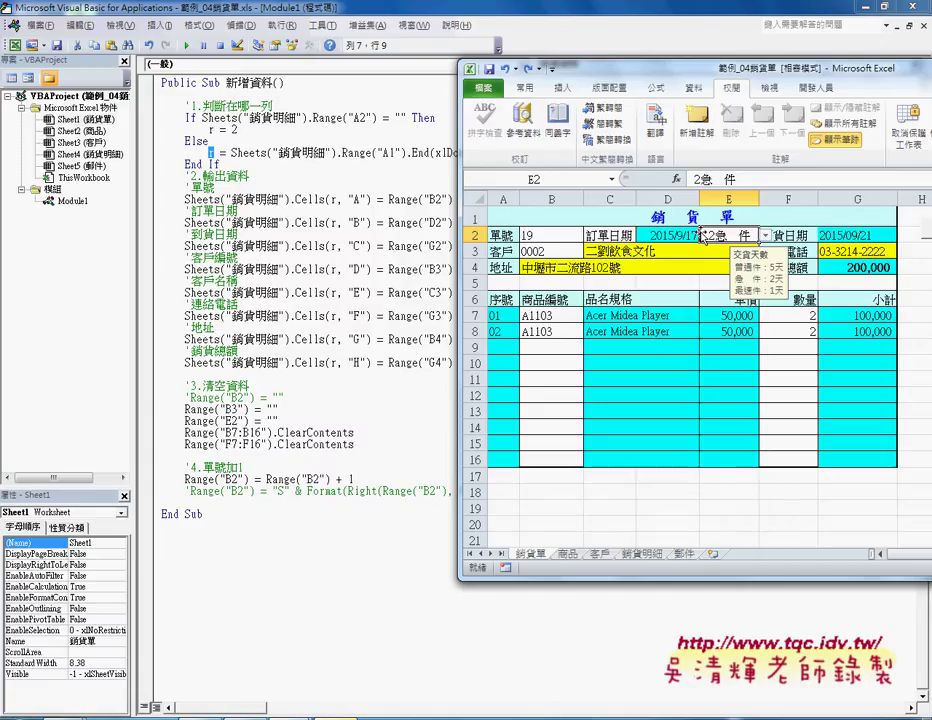
pyautogui.press('Left')
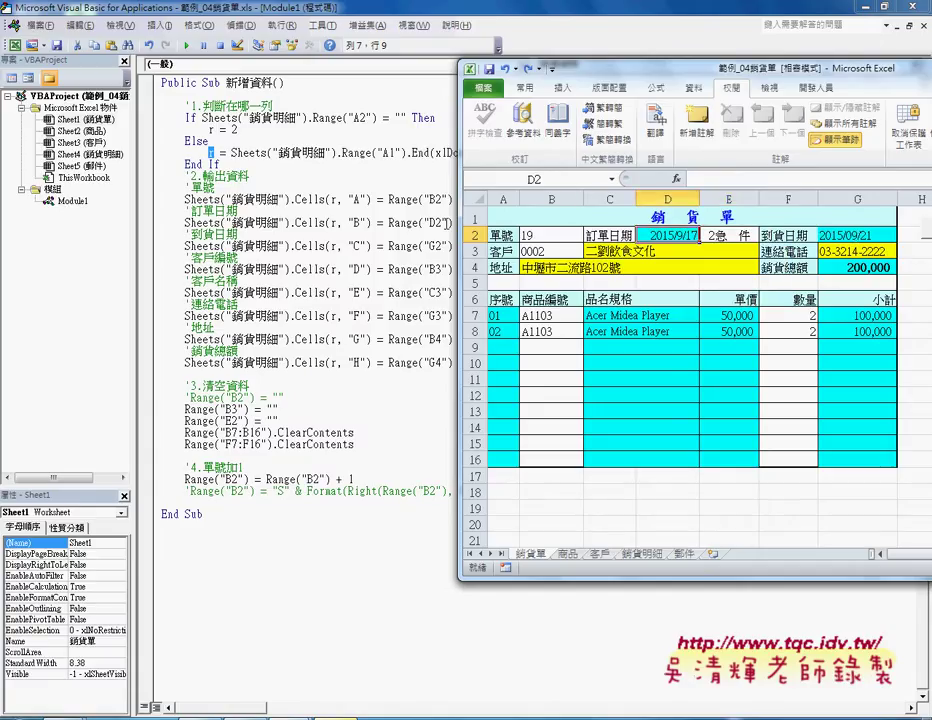
pyautogui.press('Right')
pyautogui.press('Right')
pyautogui.press('Right')
pyautogui.click(568, 252)
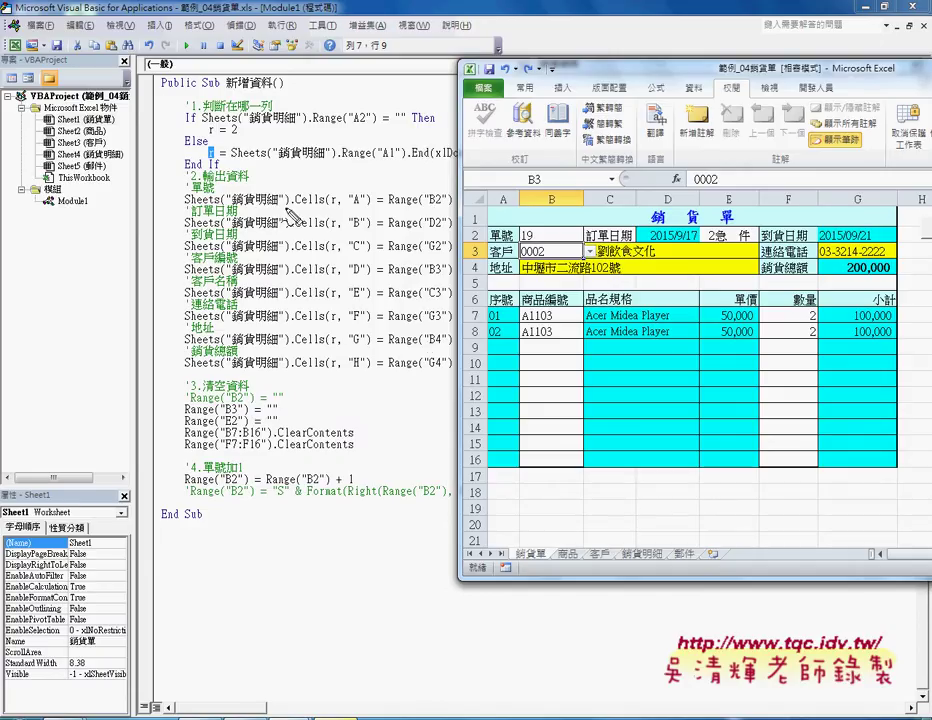
# Set a breakpoint on the Cells(r, "A") line that writes the 單號.
pyautogui.moveTo(289, 208); pyautogui.dragTo(184, 208)
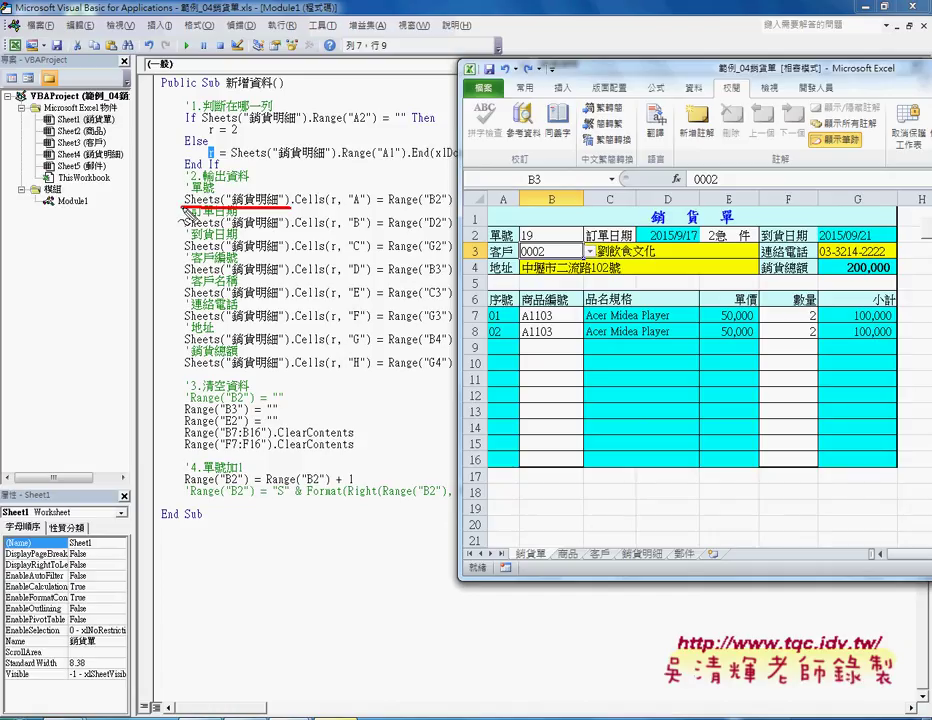
pyautogui.moveTo(534, 562)
pyautogui.mouseDown()
pyautogui.moveTo(514, 567)
pyautogui.moveTo(533, 544)
pyautogui.mouseUp()
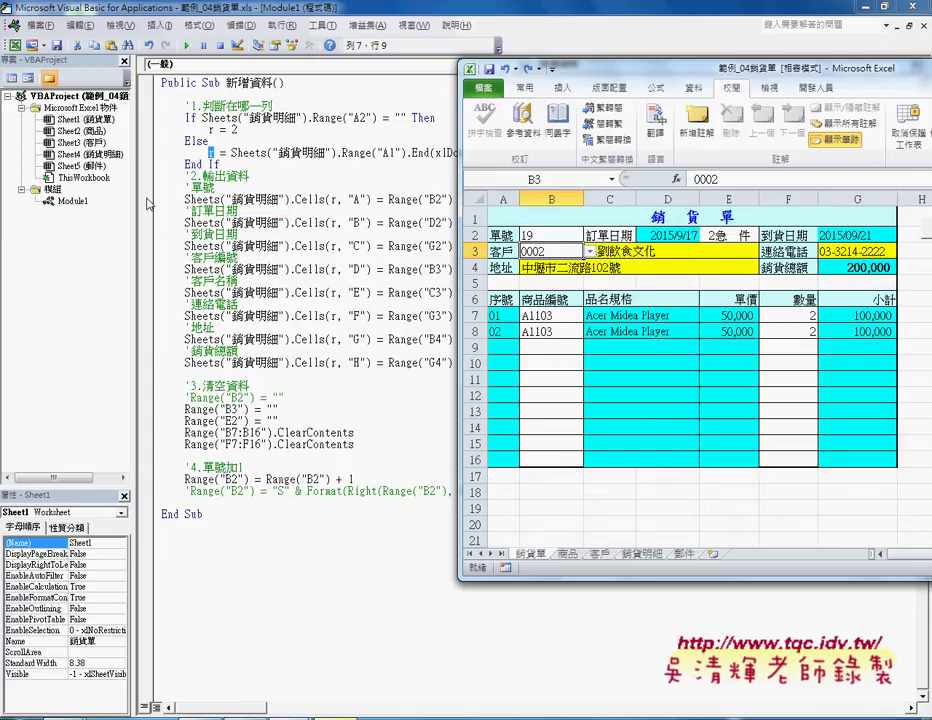
pyautogui.click(145, 199)
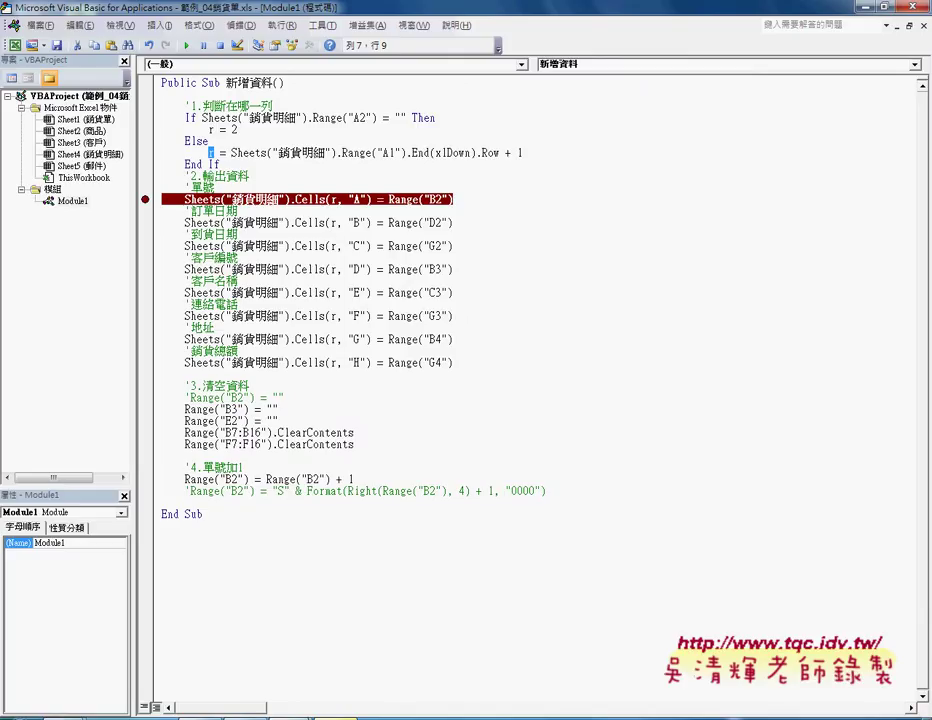
# Run the 新增資料 macro with the form's 新增 button.
pyautogui.click(375, 665)
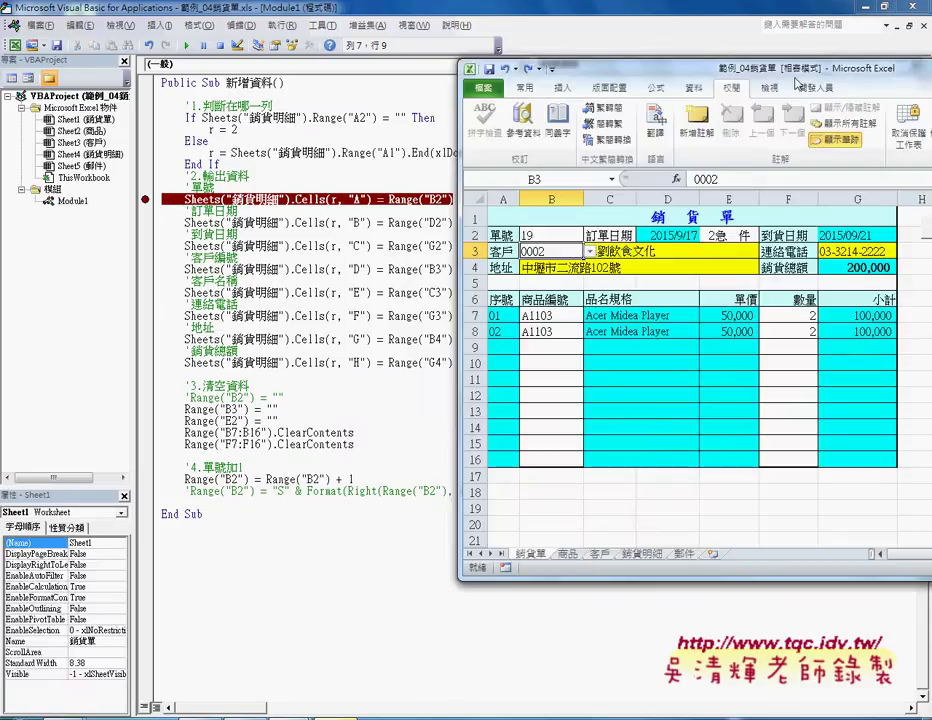
pyautogui.moveTo(797, 72); pyautogui.dragTo(767, 68)
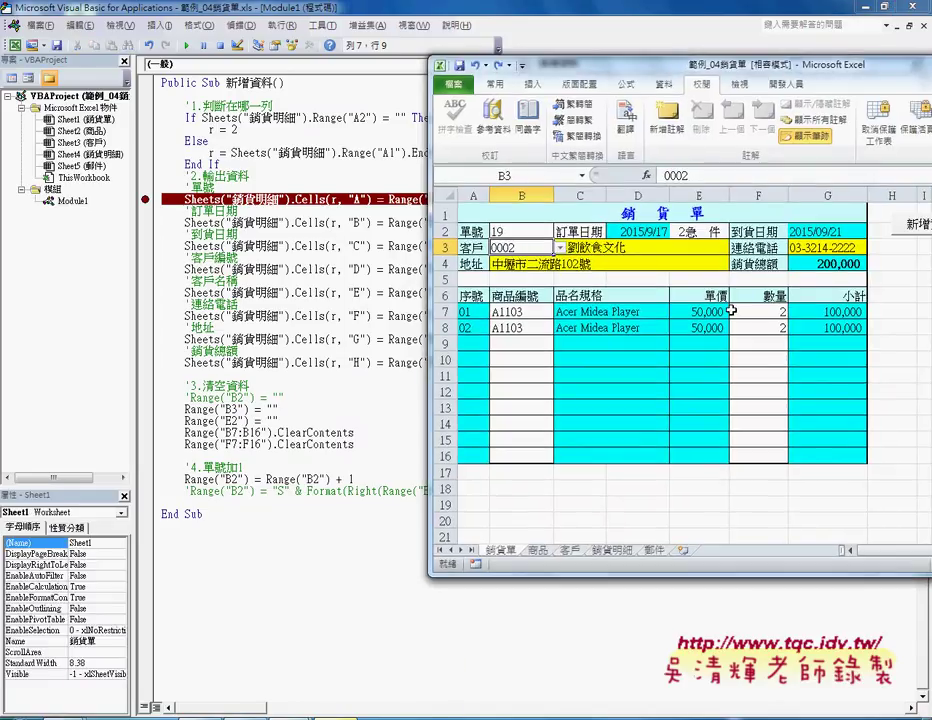
pyautogui.click(918, 226)
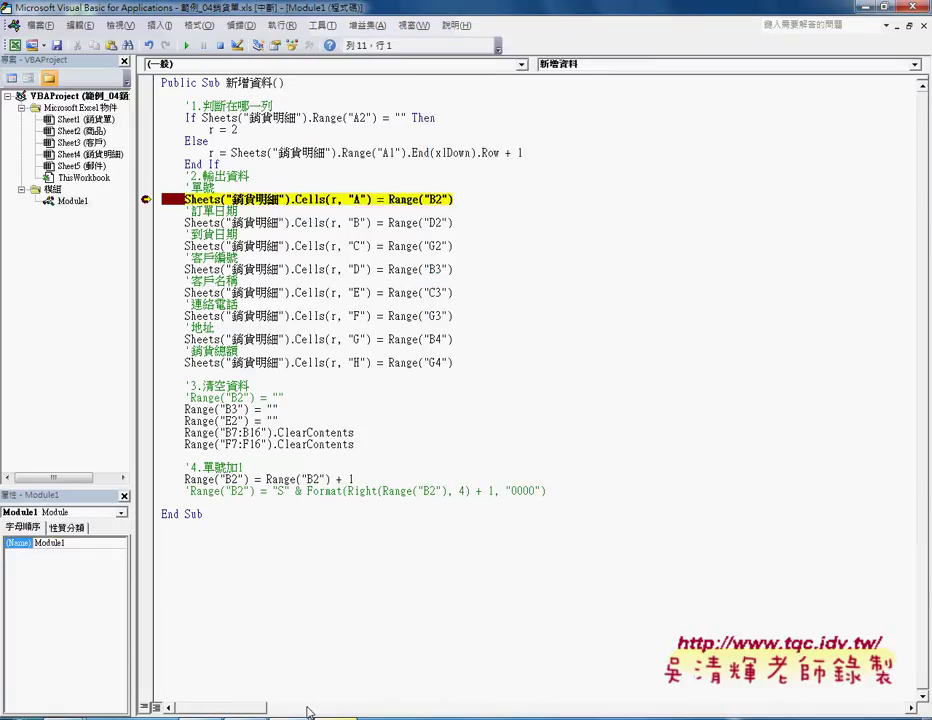
# Step three lines through the macro with F8 in the VBA editor.
pyautogui.click(500, 246)
pyautogui.press('F8')
pyautogui.press('F8')
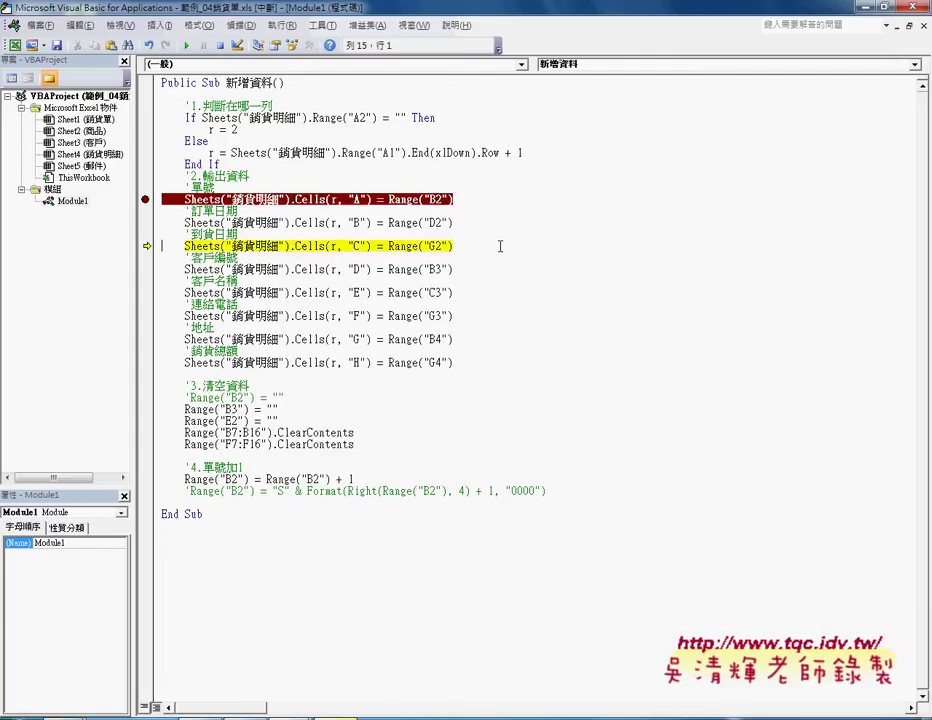
pyautogui.press('F8')
pyautogui.press('F8')
pyautogui.press('F8')
pyautogui.press('F8')
pyautogui.press('F8')
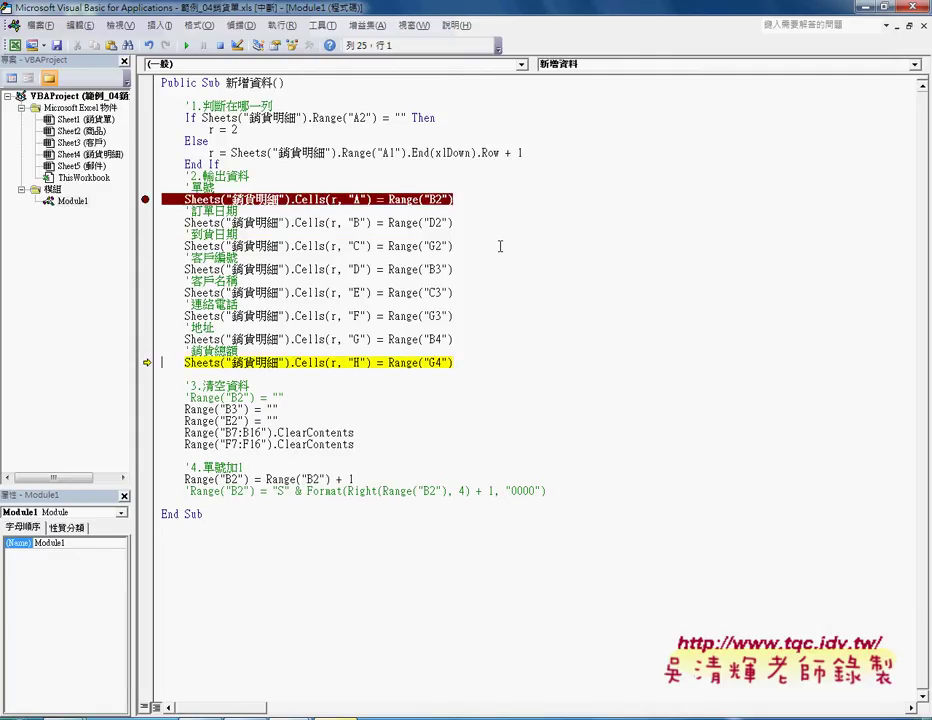
pyautogui.press('F8')
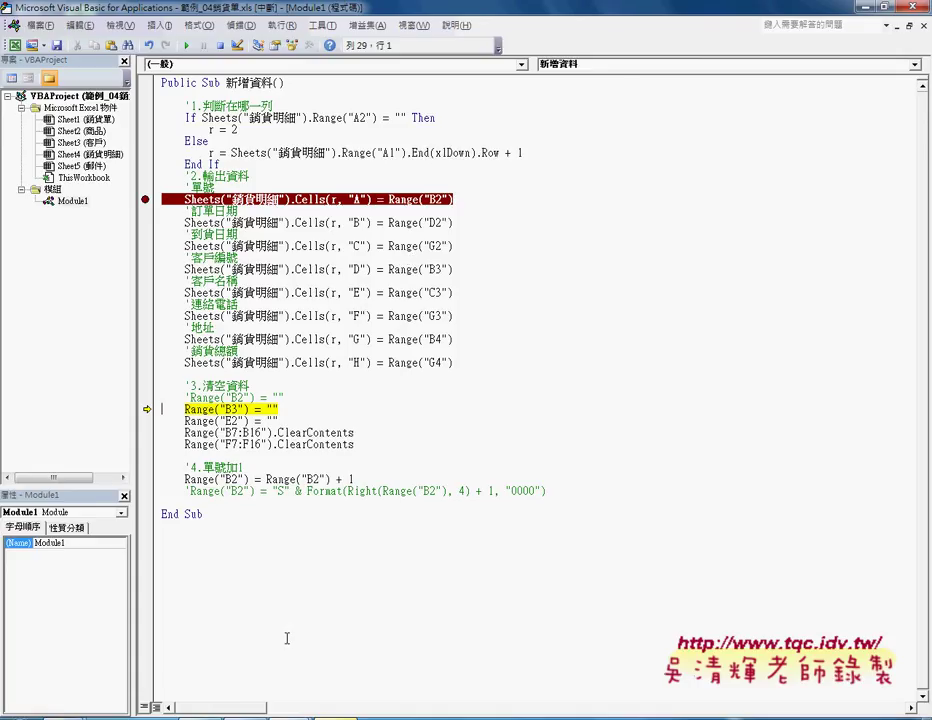
# Check the 銷貨明細 list for the new row and return to the 銷貨單 form.
pyautogui.click(373, 630)
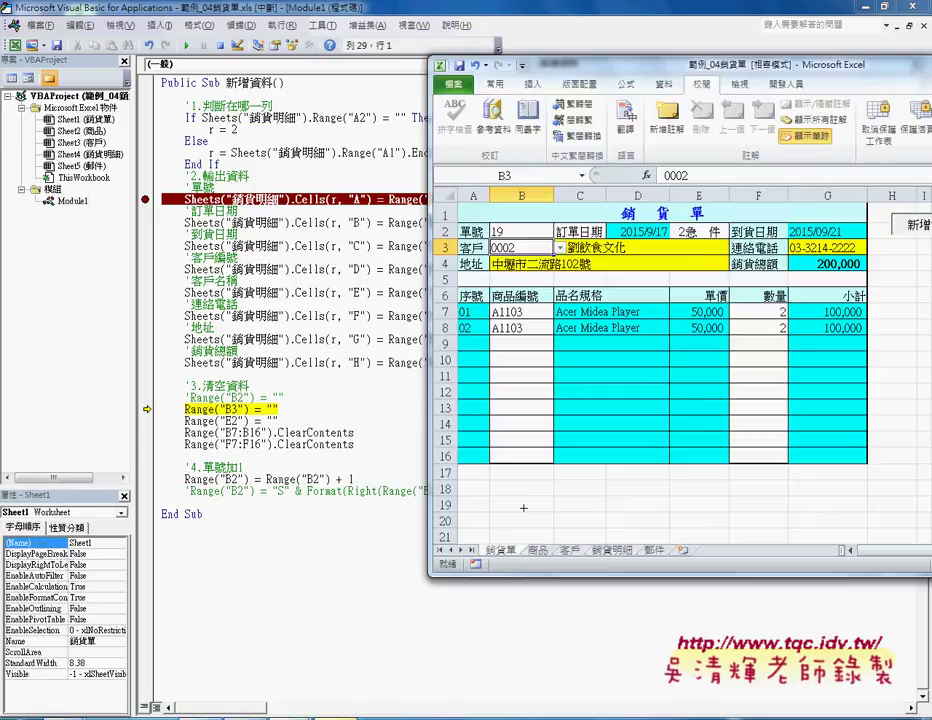
pyautogui.click(618, 556)
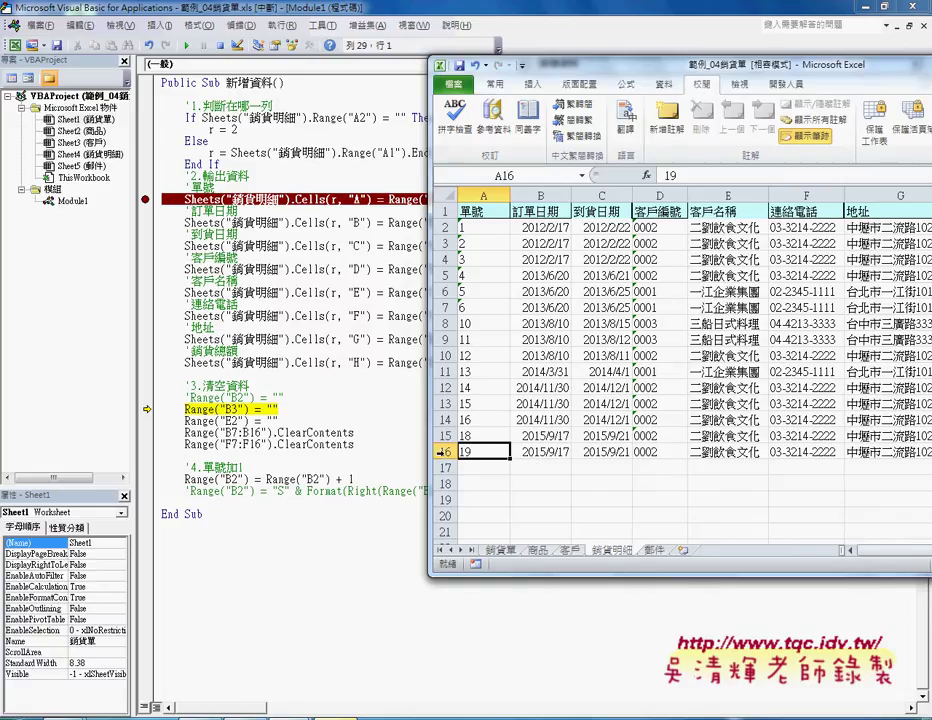
pyautogui.click(503, 551)
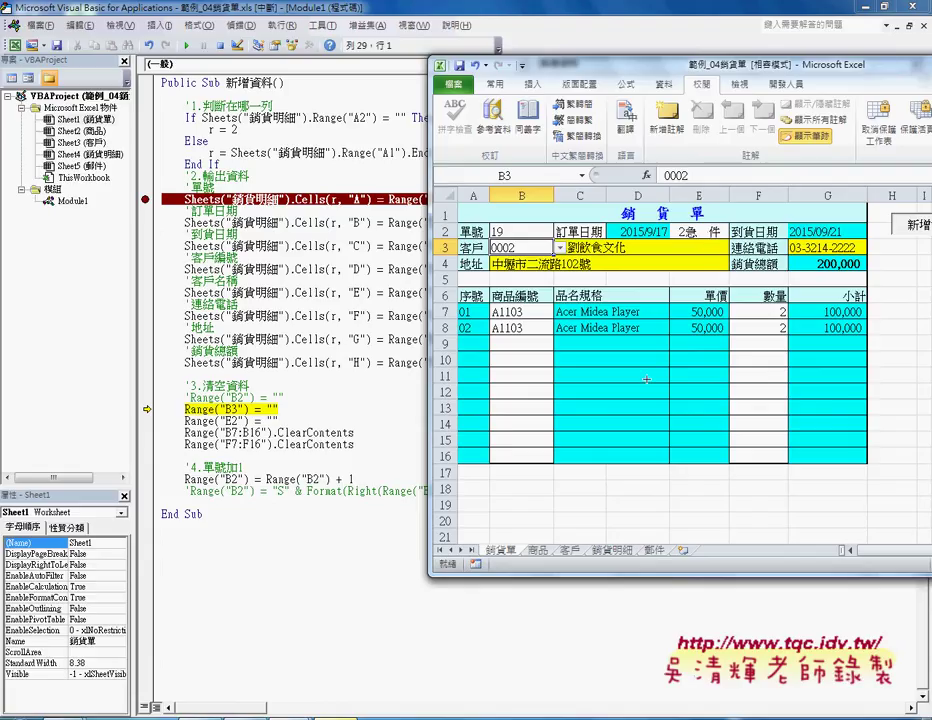
# Step the macro through the form-clearing lines to the order-number increment.
pyautogui.click(281, 409)
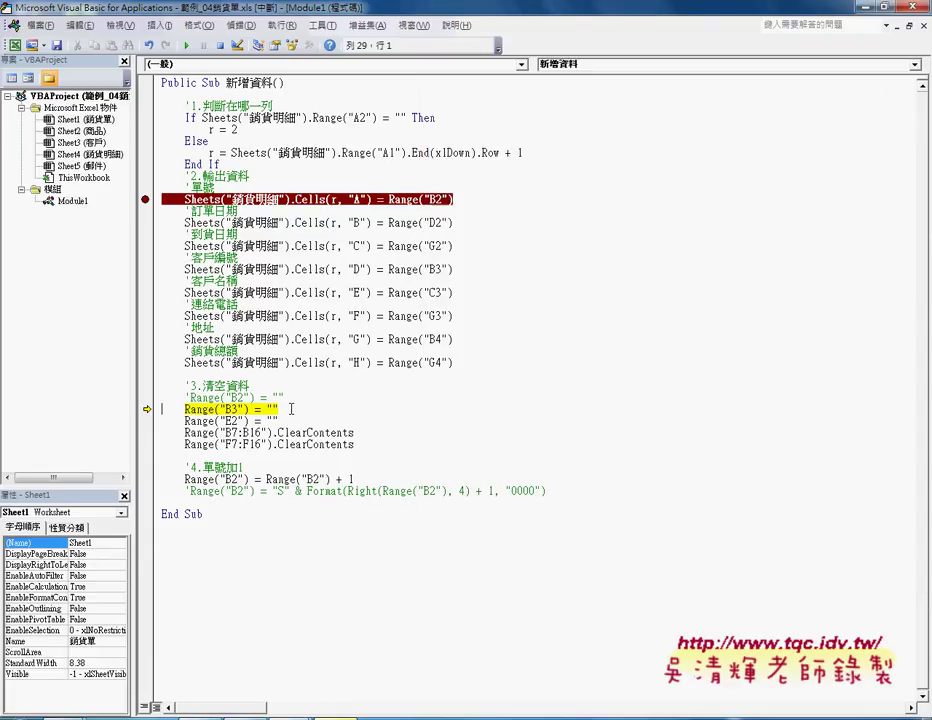
pyautogui.press('F8')
pyautogui.press('F8')
pyautogui.press('F8')
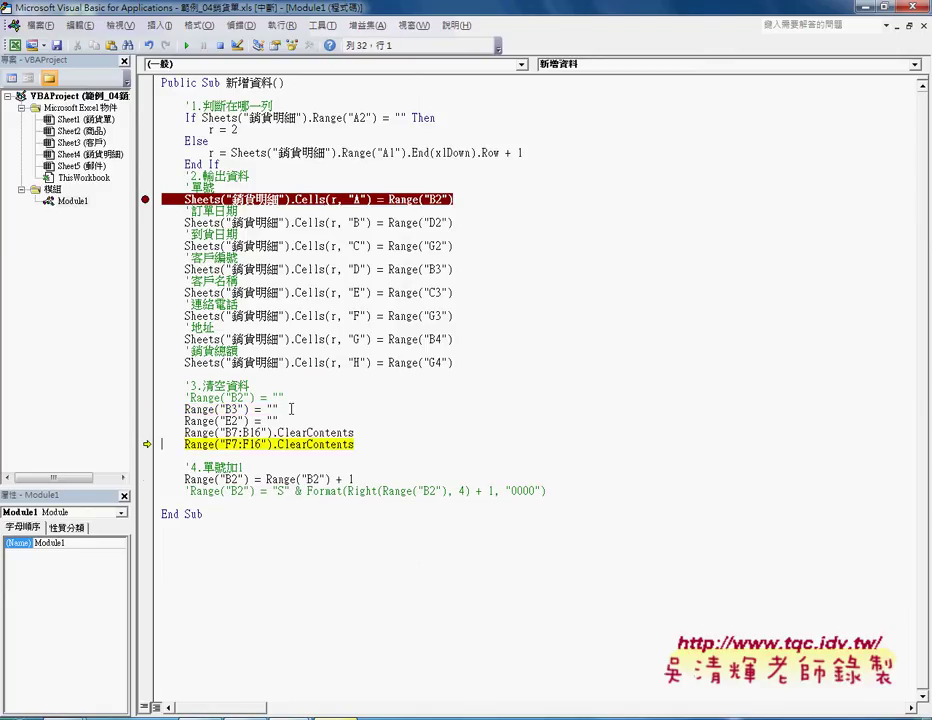
pyautogui.press('F8')
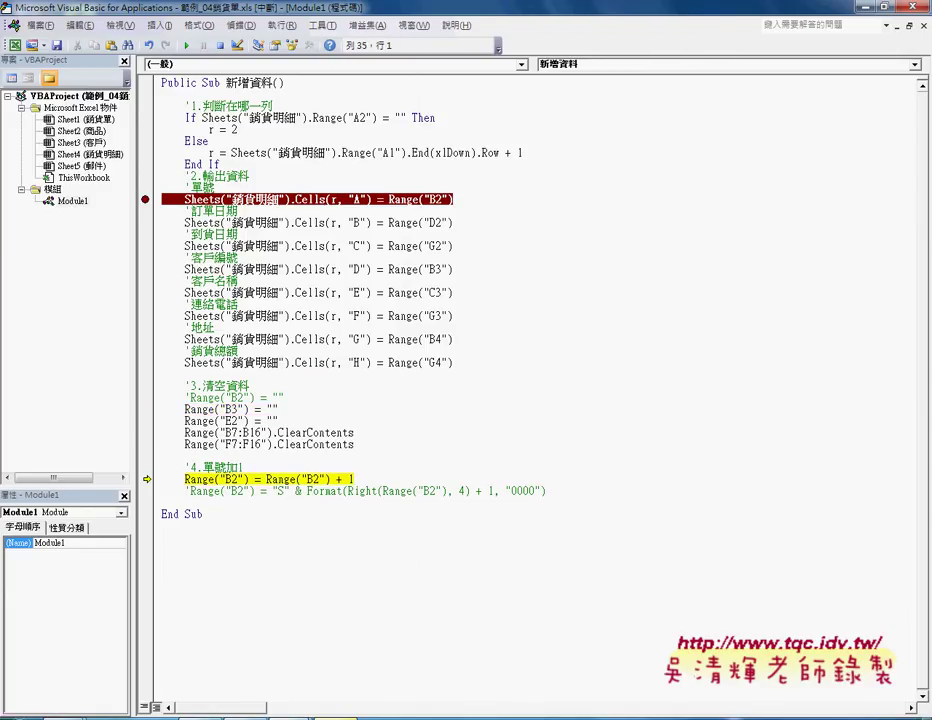
# Check the cleared form in Excel, then execute the Range("B2") + 1 increment line.
pyautogui.click(372, 640)
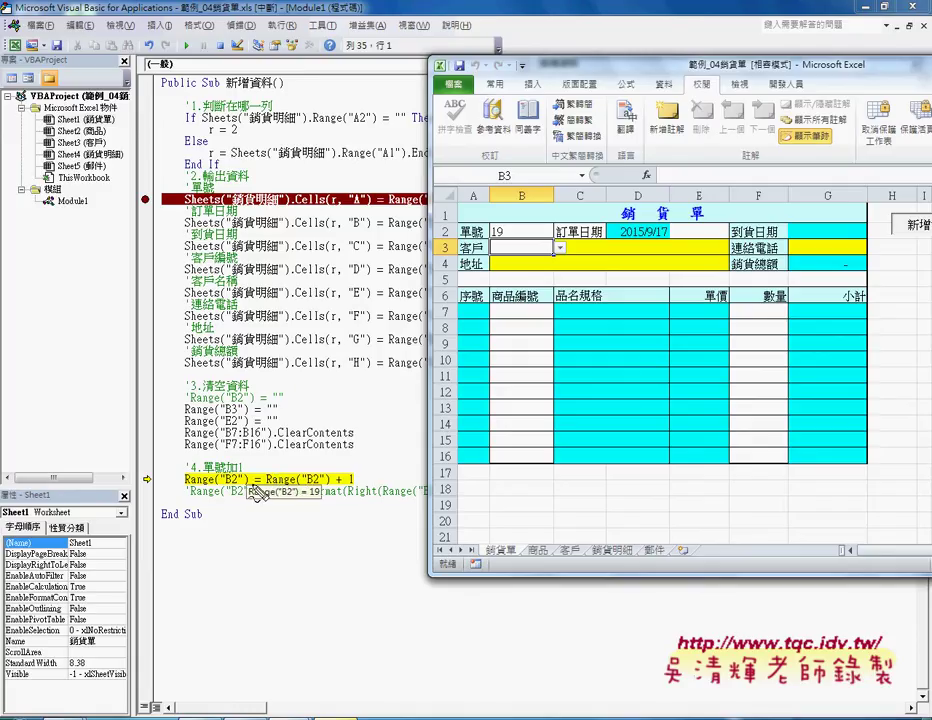
pyautogui.moveTo(186, 491); pyautogui.dragTo(248, 491)
pyautogui.moveTo(490, 240); pyautogui.dragTo(516, 240)
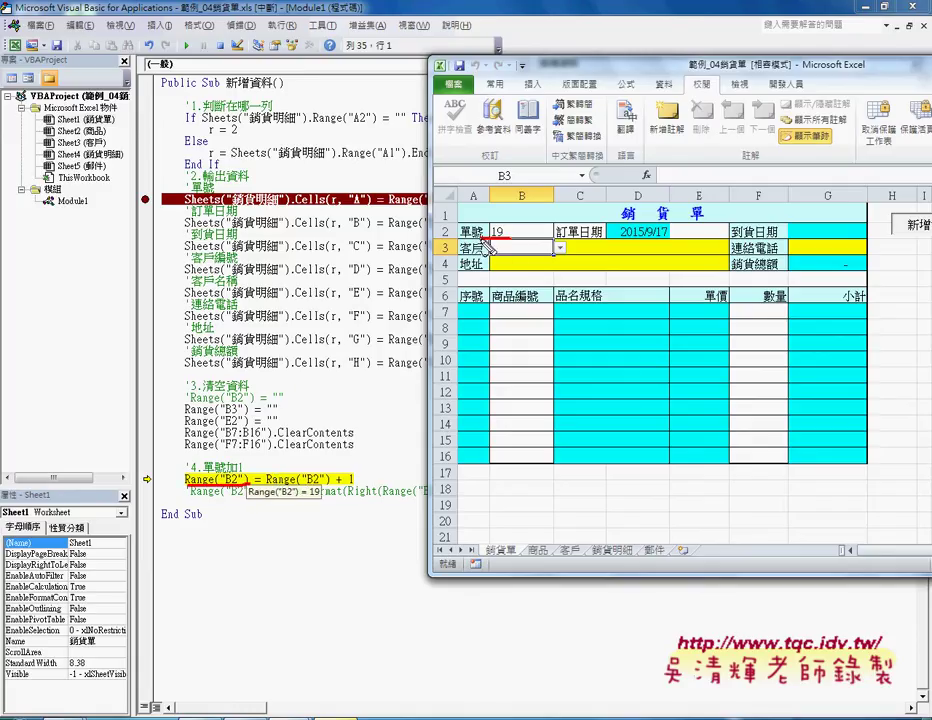
pyautogui.moveTo(362, 487)
pyautogui.mouseDown()
pyautogui.moveTo(284, 489)
pyautogui.moveTo(266, 458)
pyautogui.moveTo(228, 470)
pyautogui.mouseUp()
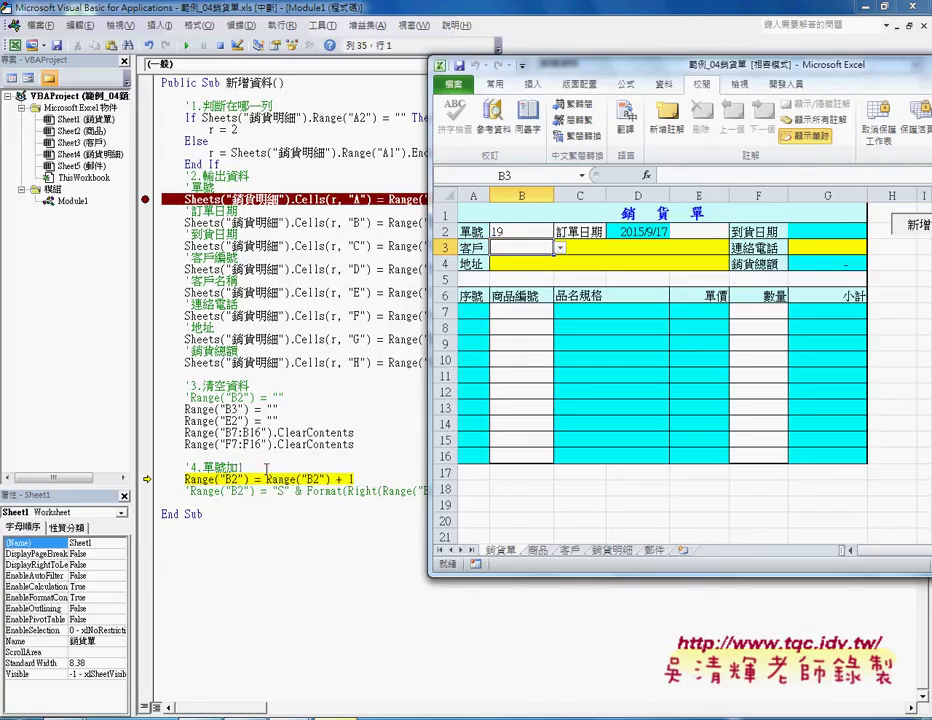
pyautogui.click(269, 479)
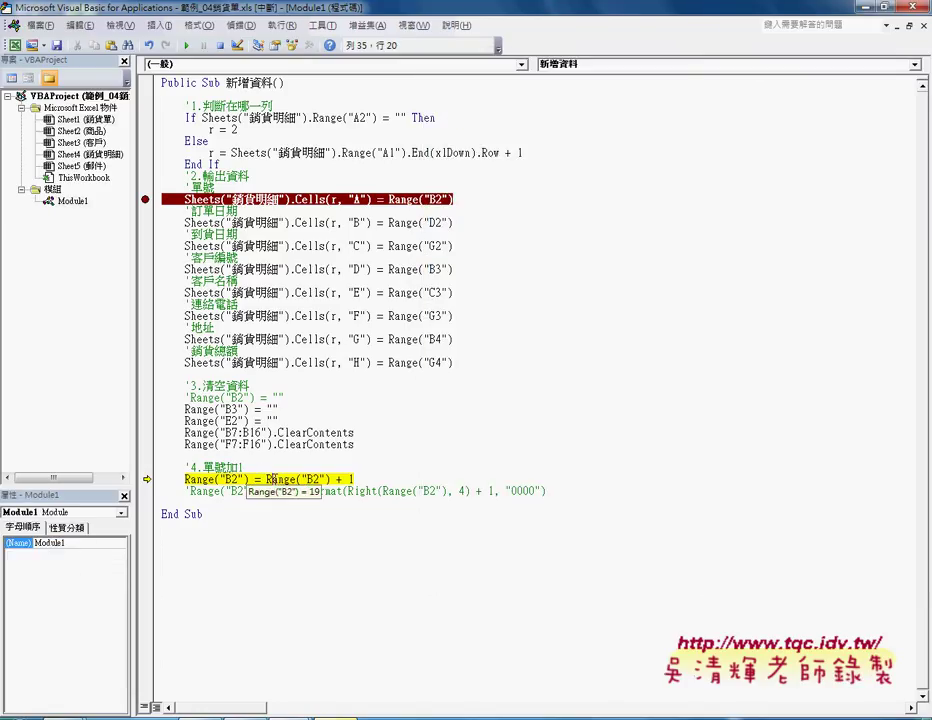
pyautogui.press('F8')
pyautogui.press('F8')
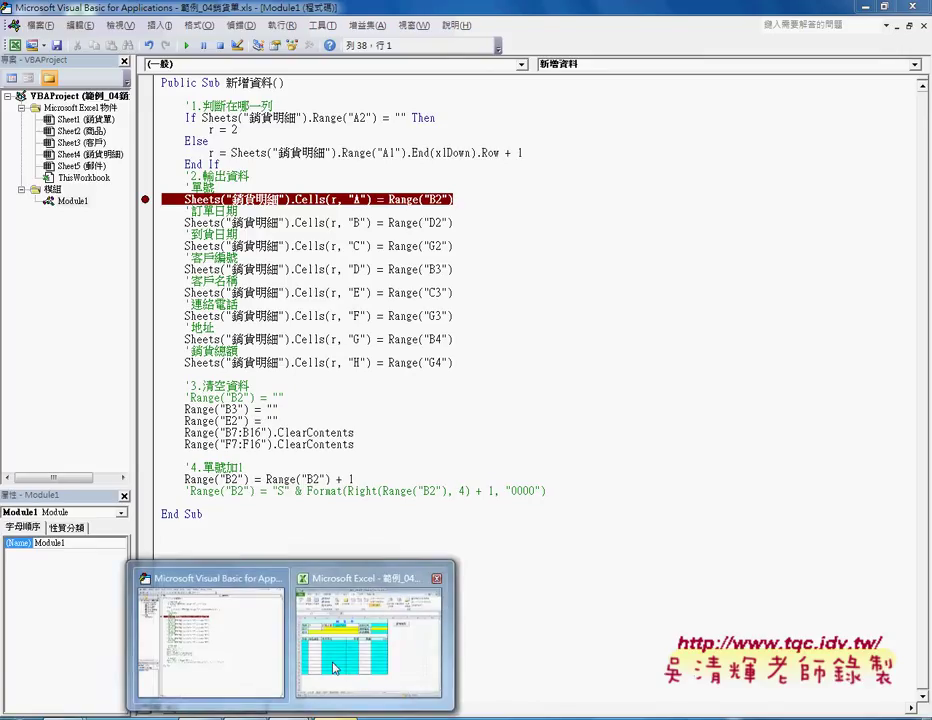
# Change the order number in B2 from 20 to S0020, then select delivery type cell E2.
pyautogui.click(372, 630)
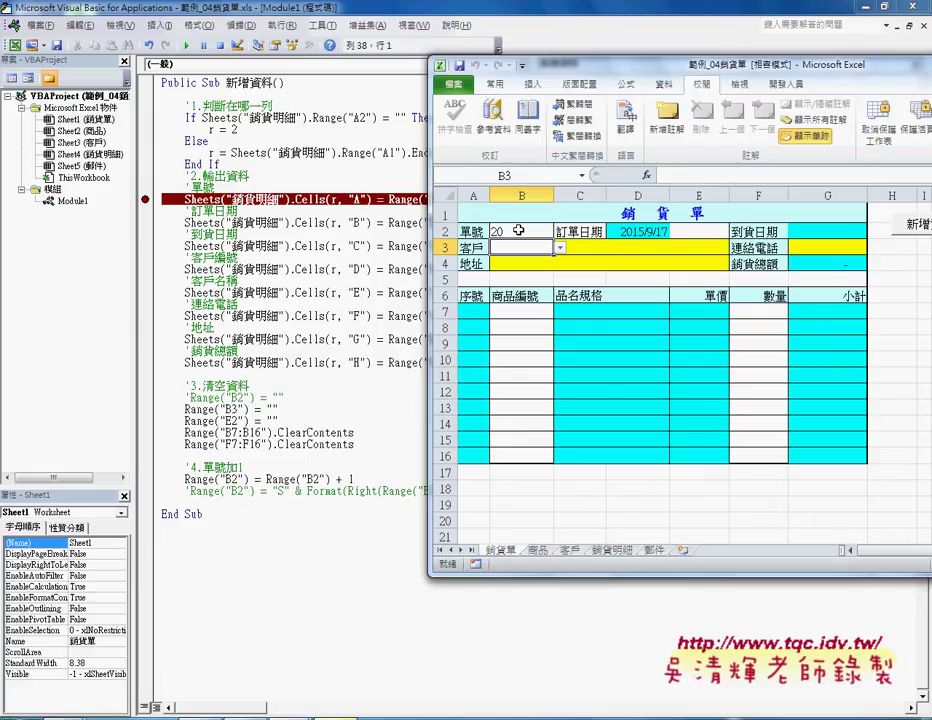
pyautogui.click(518, 230)
pyautogui.doubleClick(507, 231)
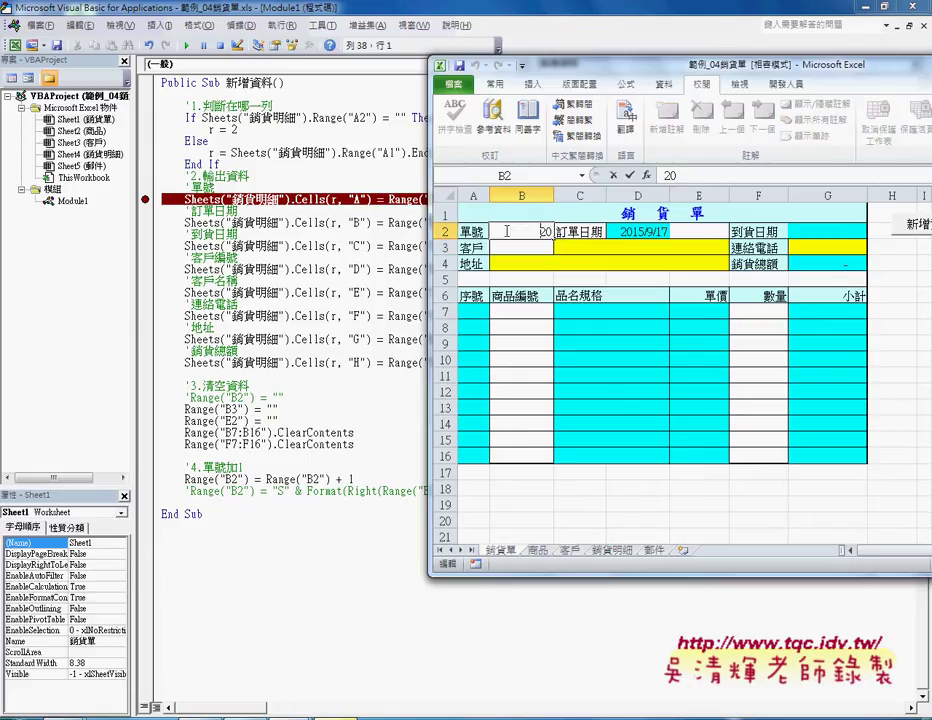
pyautogui.write('S')
pyautogui.write('00')
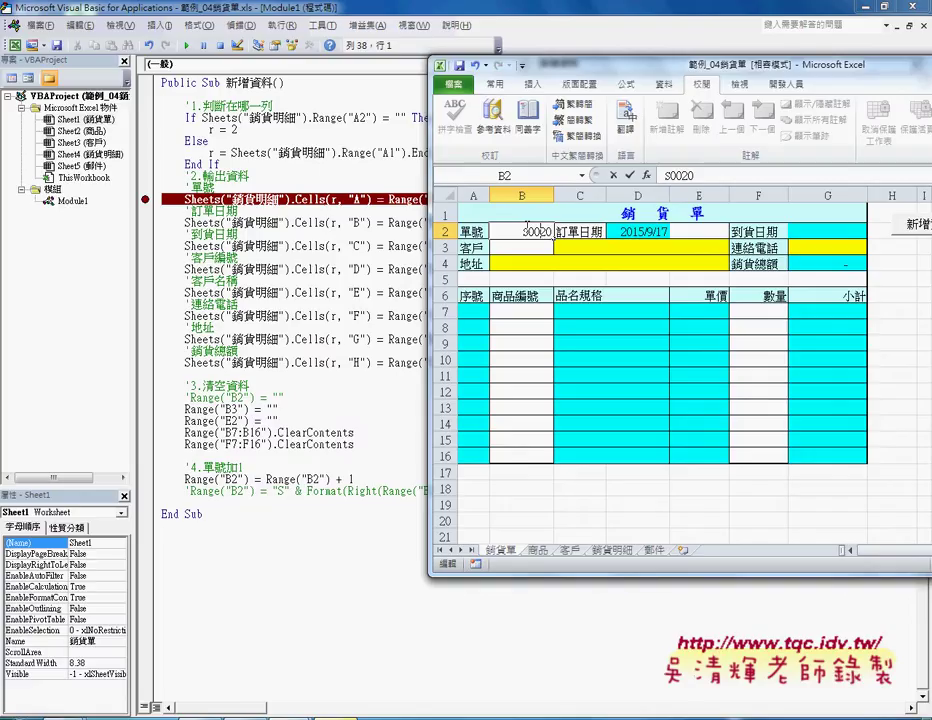
pyautogui.press('Return')
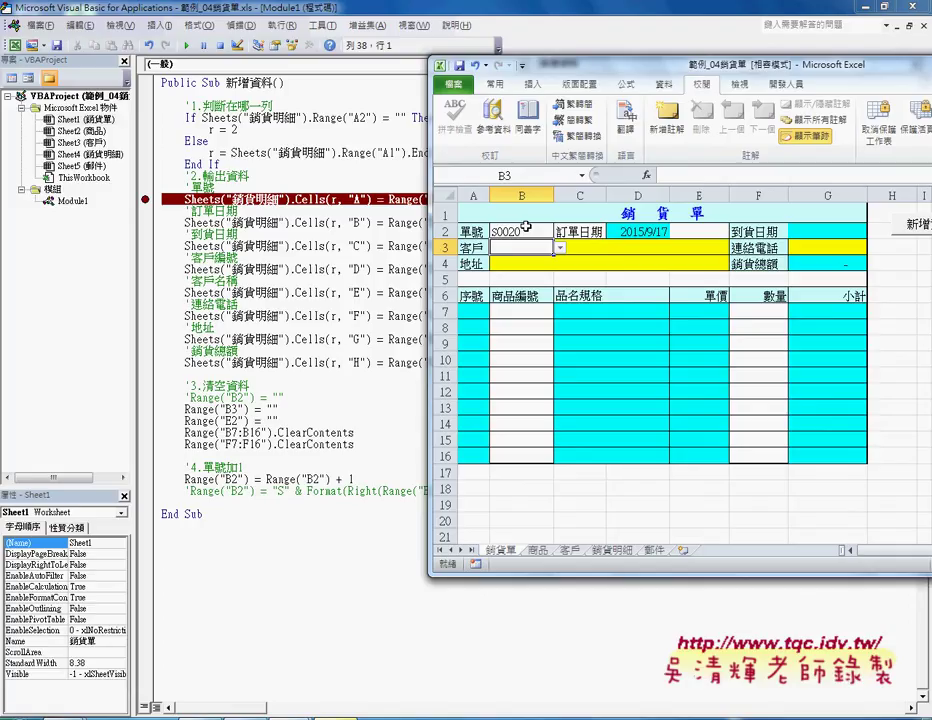
pyautogui.click(724, 232)
pyautogui.click(735, 232)
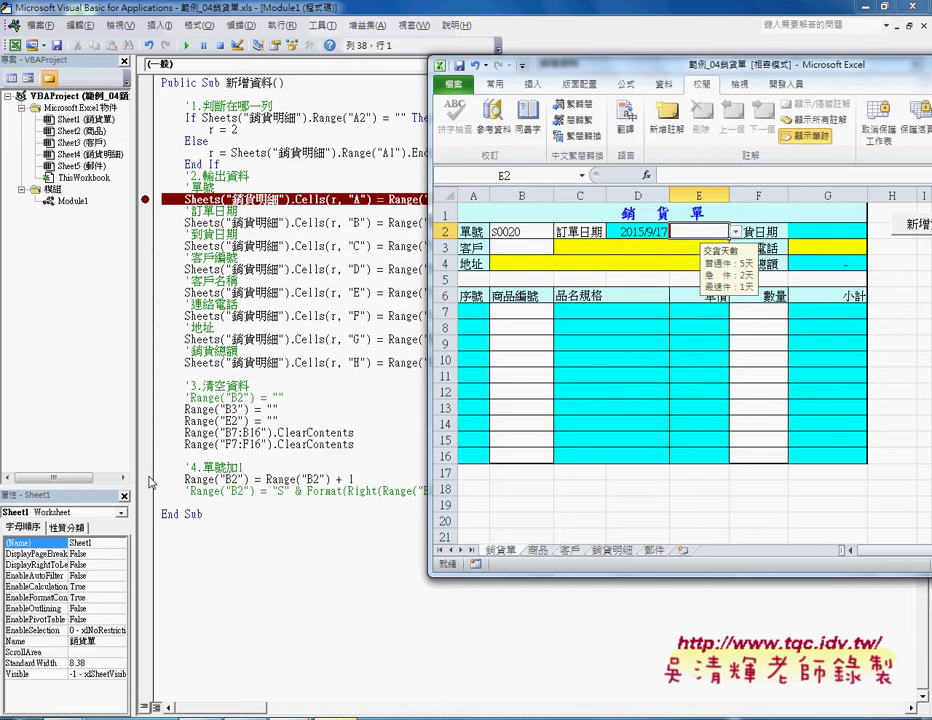
# Set a breakpoint on the order-number increment line and choose 急件 as E2's delivery type.
pyautogui.click(145, 479)
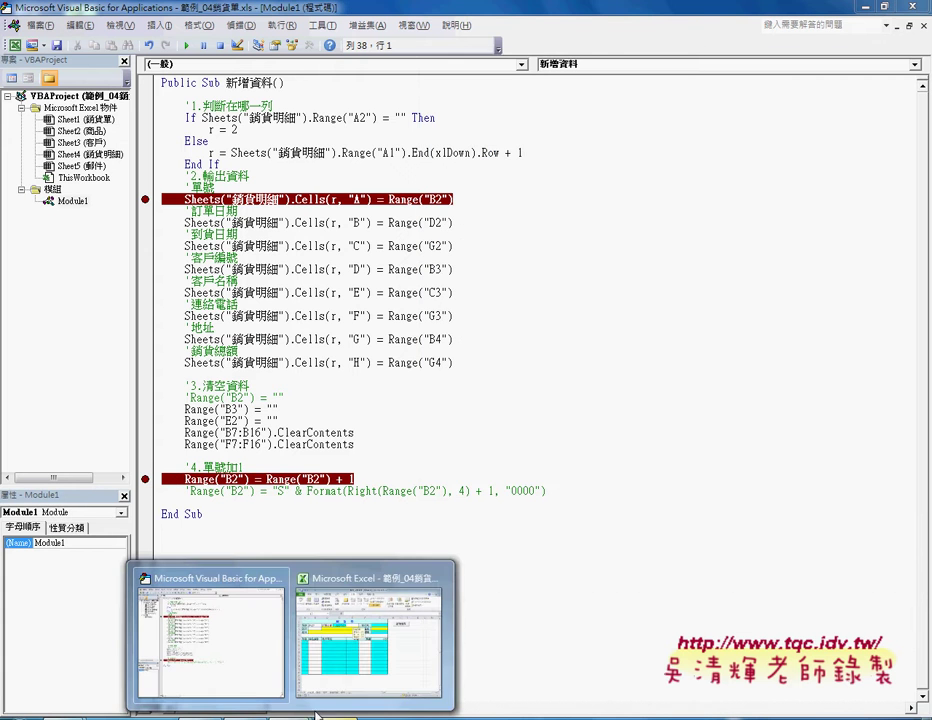
pyautogui.moveTo(290, 712)
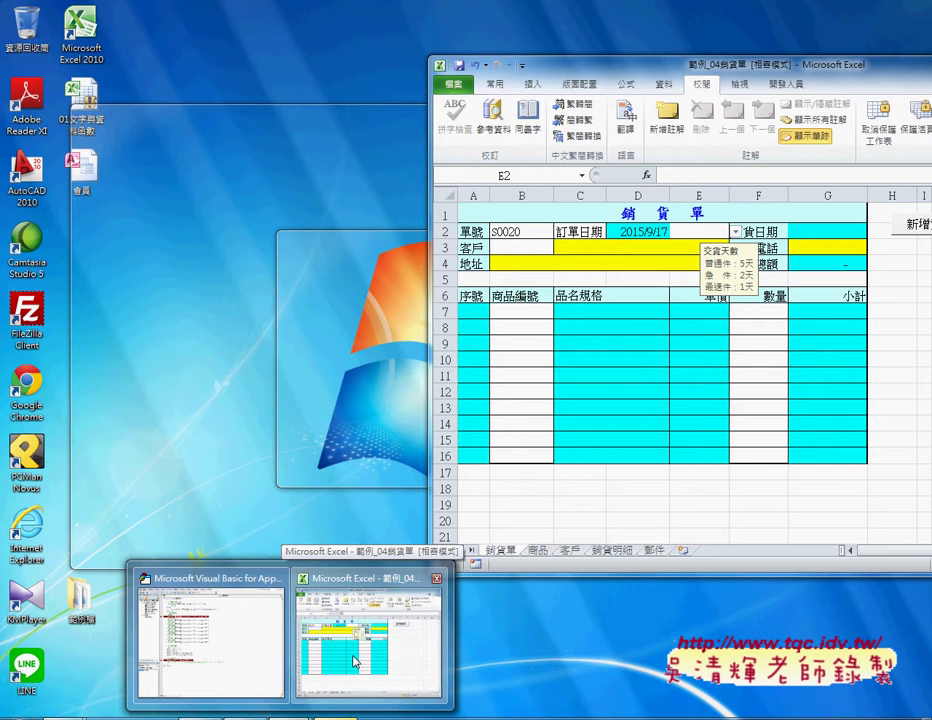
pyautogui.click(355, 660)
pyautogui.click(735, 231)
pyautogui.click(705, 258)
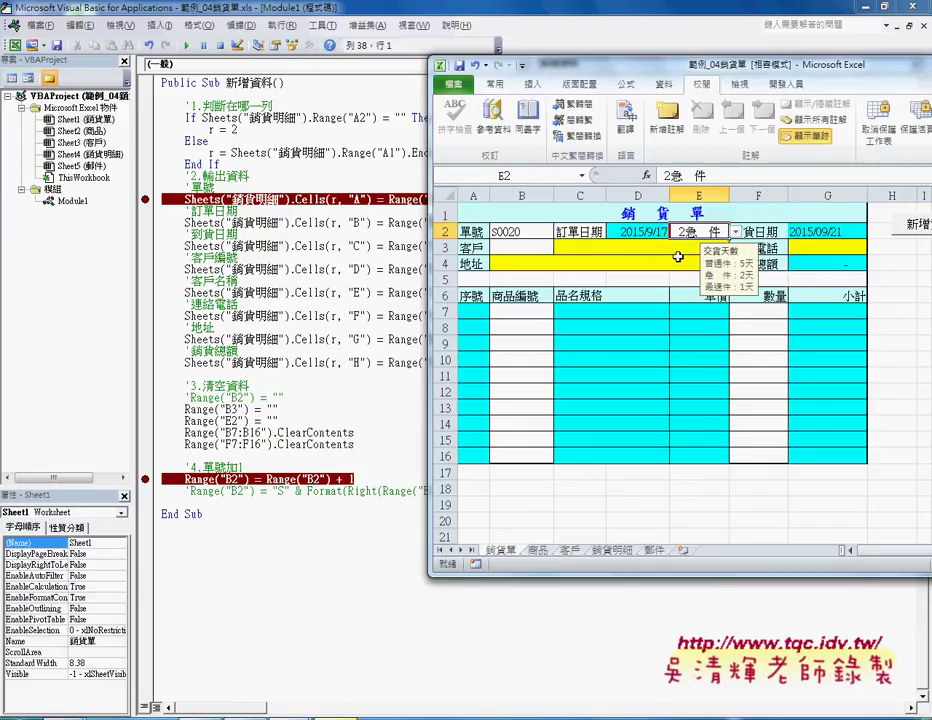
pyautogui.click(540, 248)
# Pick customer 0003 in B3, product A1103 in B7, and quantity 2 in F7.
pyautogui.click(559, 250)
pyautogui.click(501, 276)
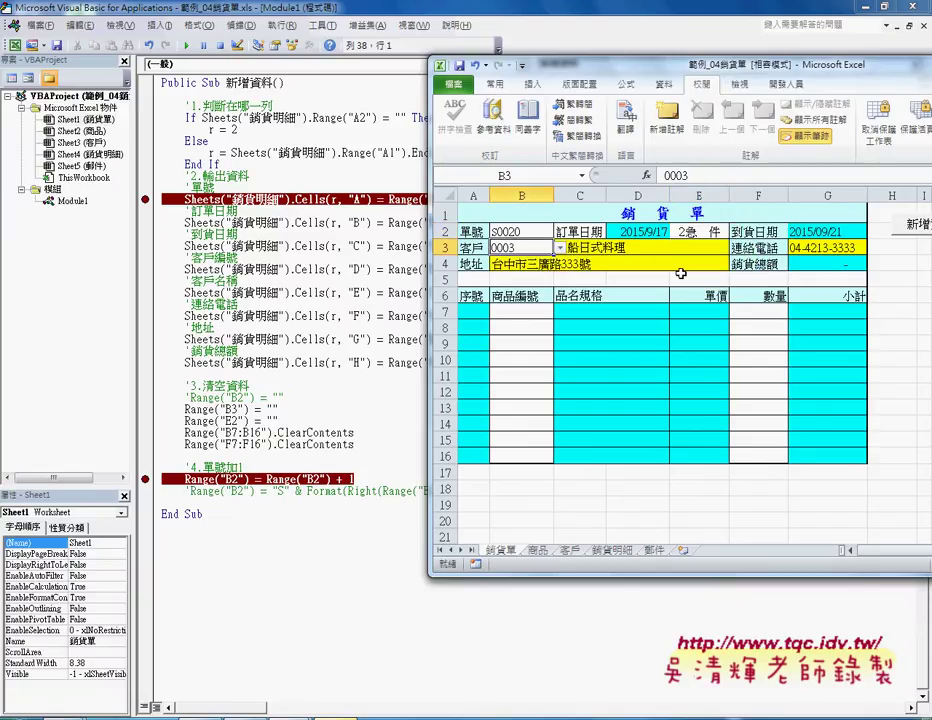
pyautogui.click(540, 311)
pyautogui.click(561, 312)
pyautogui.click(505, 343)
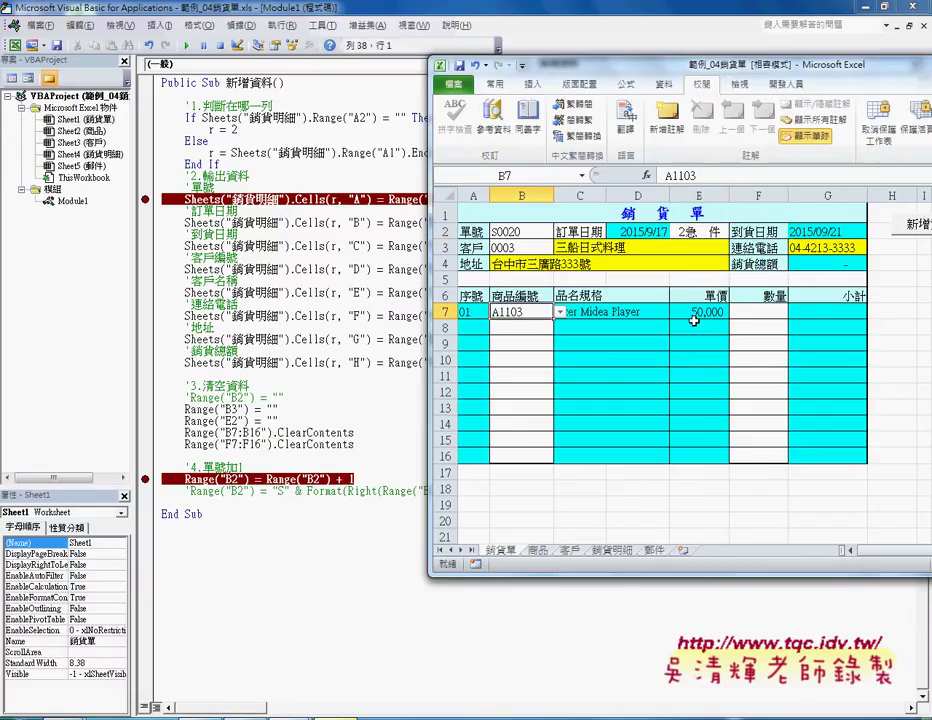
pyautogui.click(785, 313)
pyautogui.click(794, 312)
pyautogui.click(765, 337)
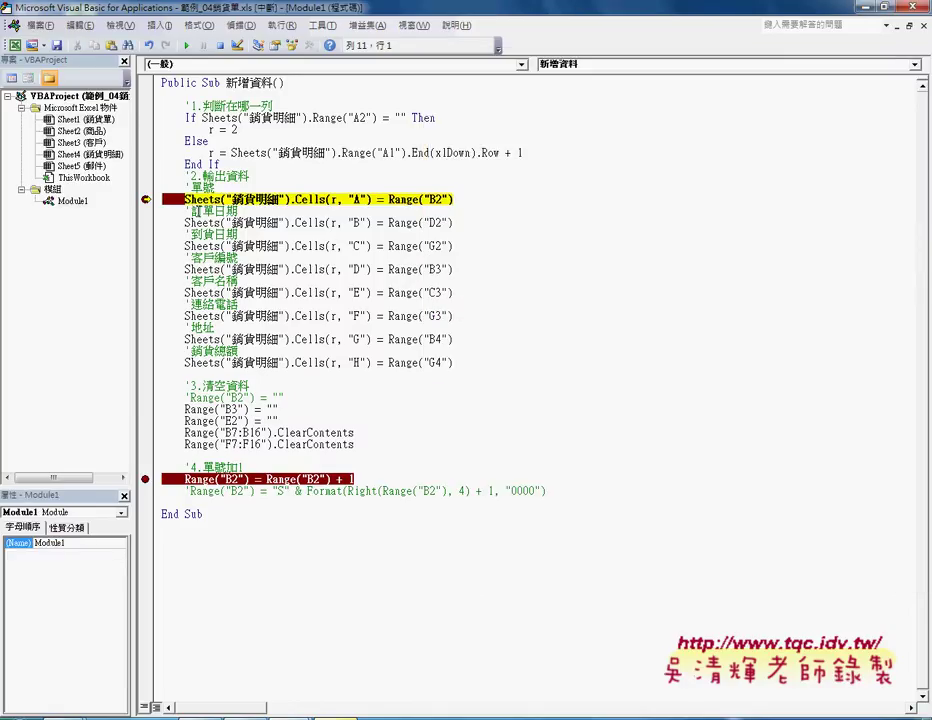
# Clear the first breakpoint, continue to the B2 increment line, and step it into error 13.
pyautogui.press('F9')
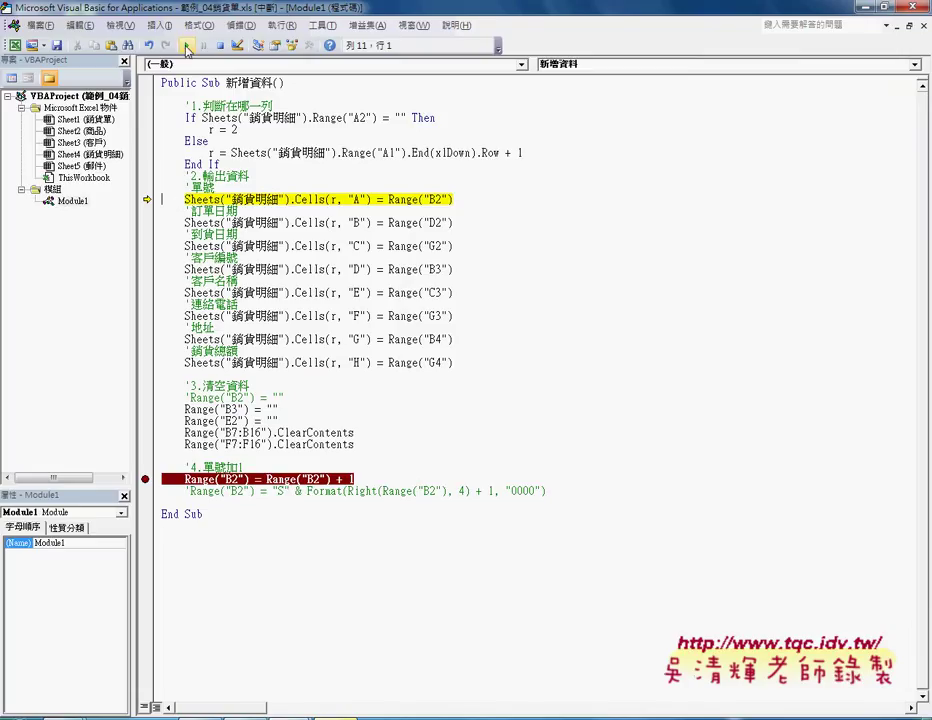
pyautogui.click(185, 46)
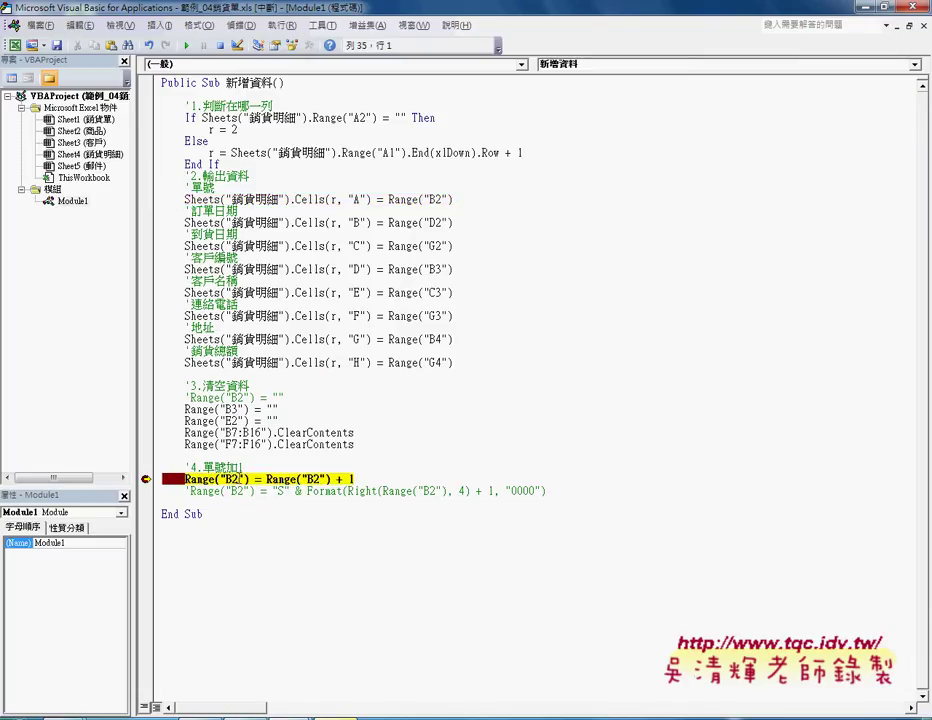
pyautogui.moveTo(281, 479)
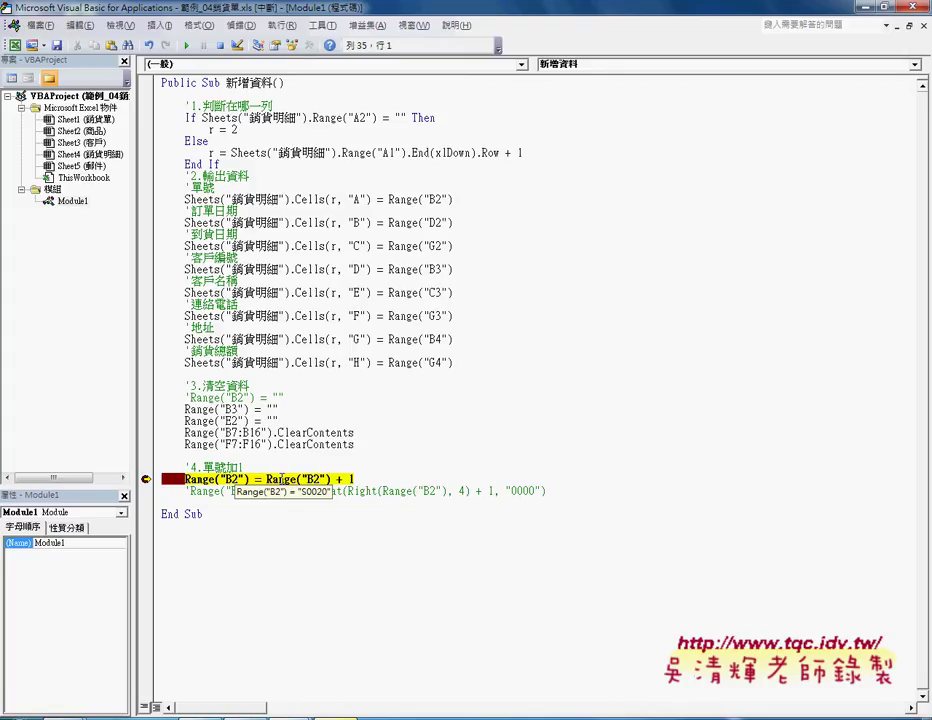
pyautogui.press('F8')
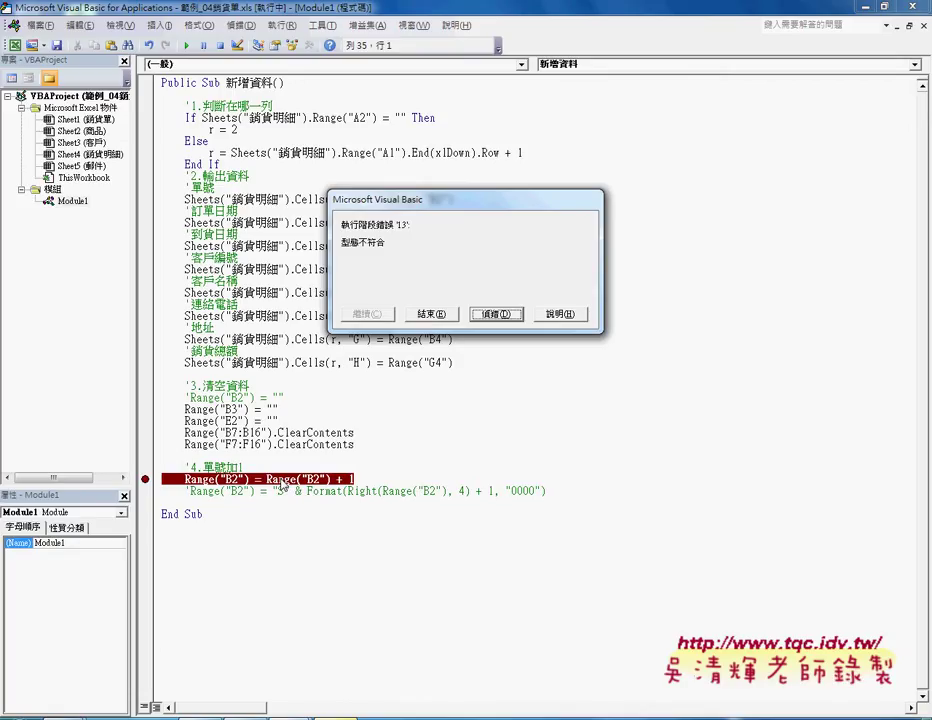
# Choose 偵錯 in the run-time error dialog to break on the failing B2 line.
pyautogui.click(496, 314)
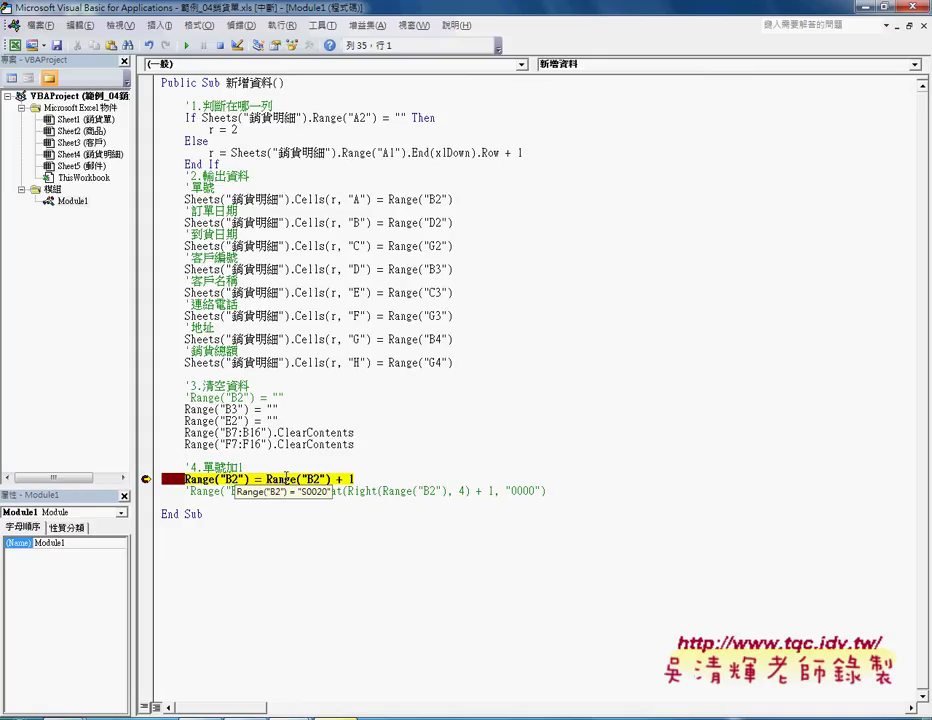
# Edit the increment line to Range("B2") = "S" & right(Range("B2"),4) + 1.
pyautogui.click(289, 479)
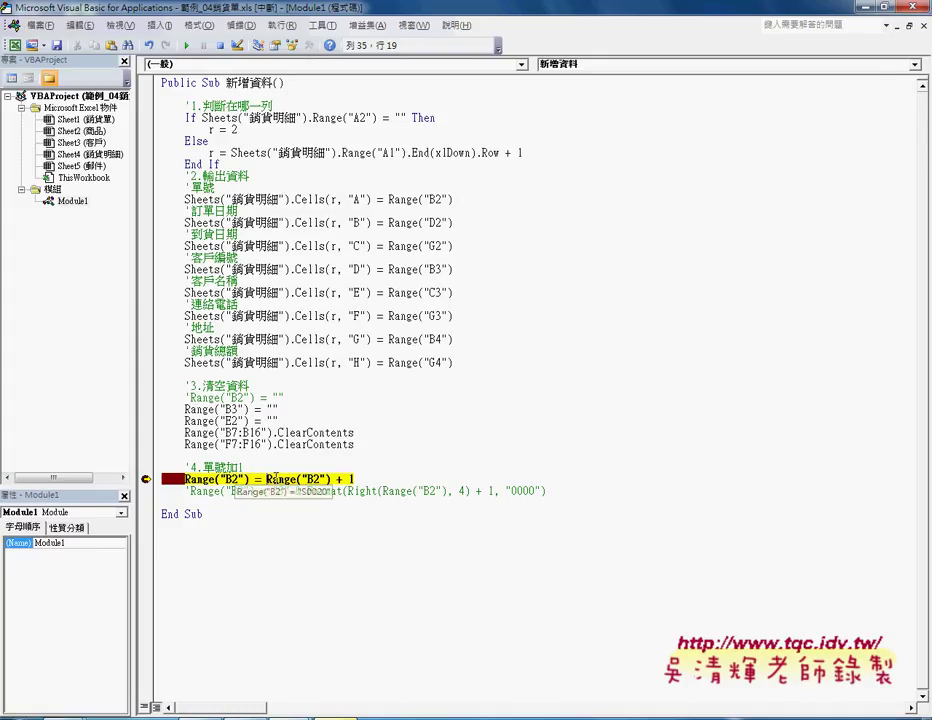
pyautogui.click(270, 479)
pyautogui.write('S')
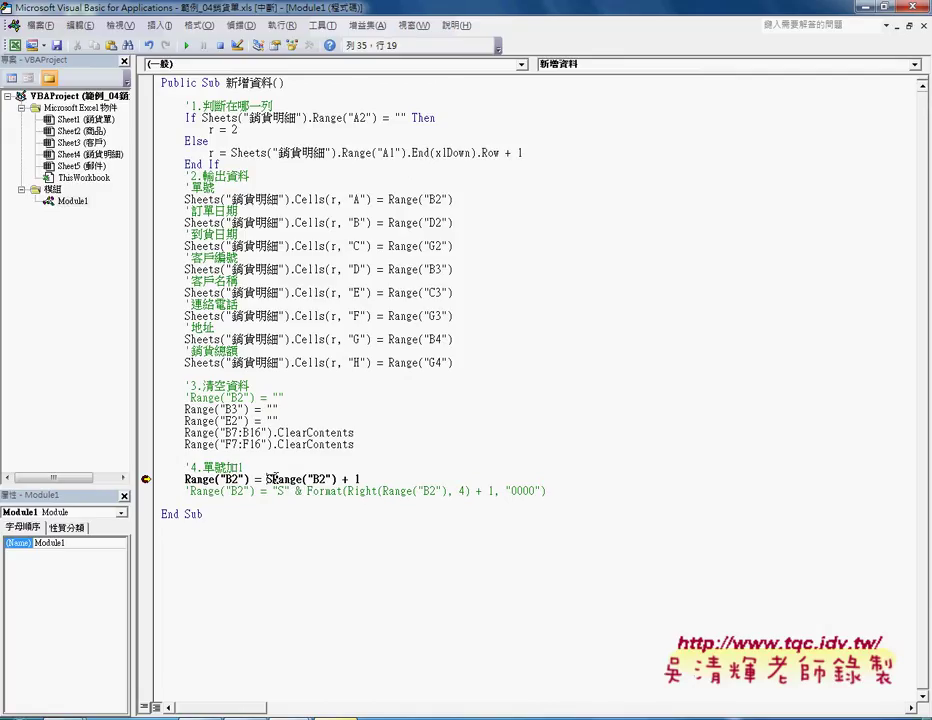
pyautogui.write('"S')
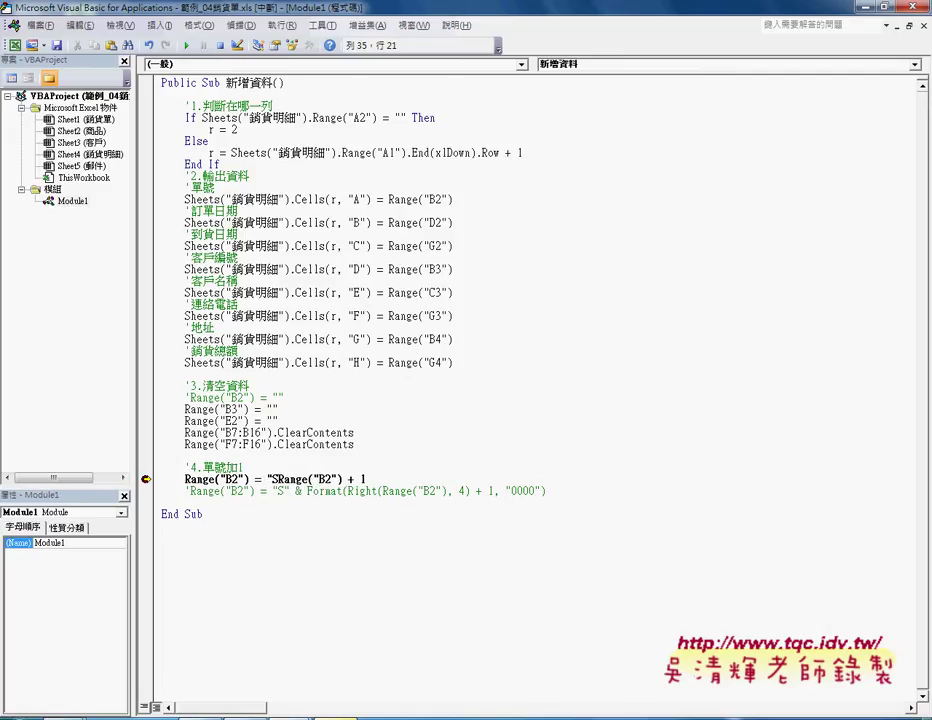
pyautogui.write('" &')
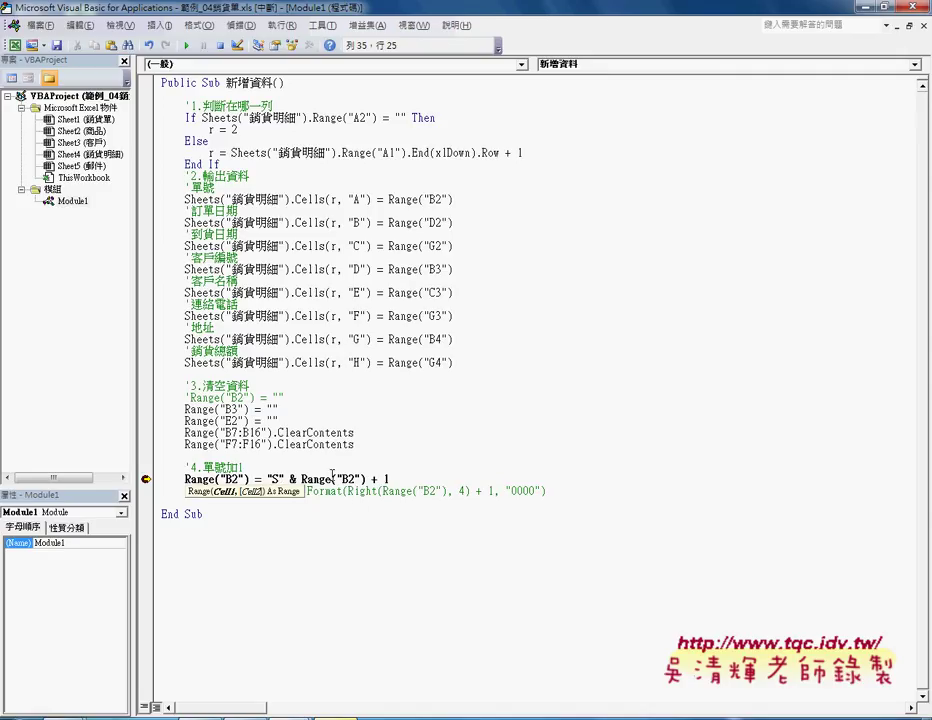
pyautogui.hotkey('shift', 'Right')
pyautogui.hotkey('shift', 'Right')
pyautogui.hotkey('shift', 'Right')
pyautogui.hotkey('shift', 'Right')
pyautogui.hotkey('shift', 'Right')
pyautogui.hotkey('shift', 'Right')
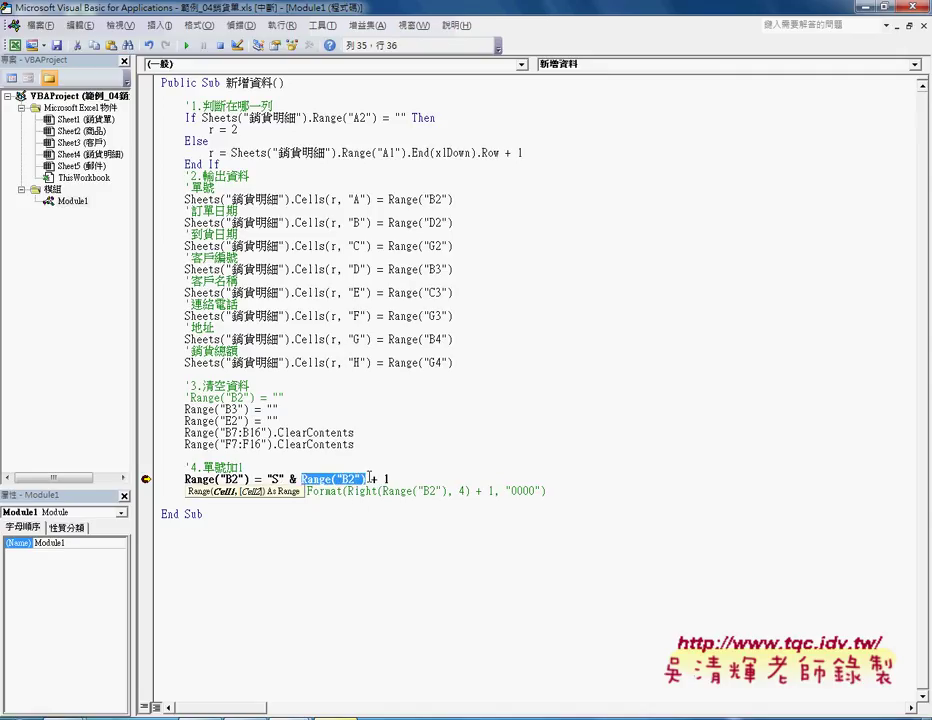
pyautogui.press('Left')
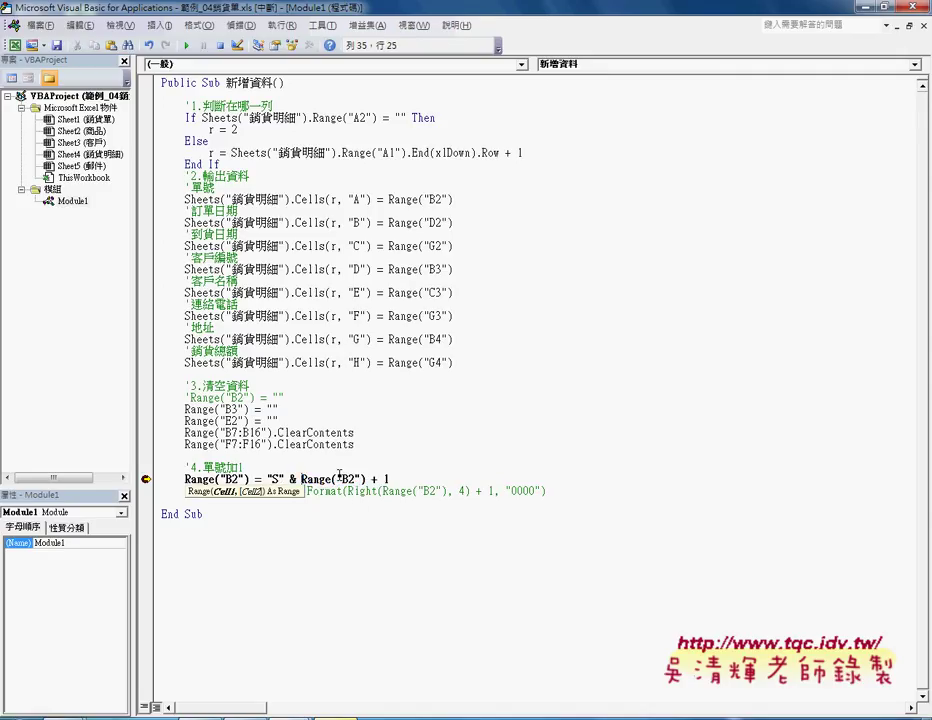
pyautogui.write('r')
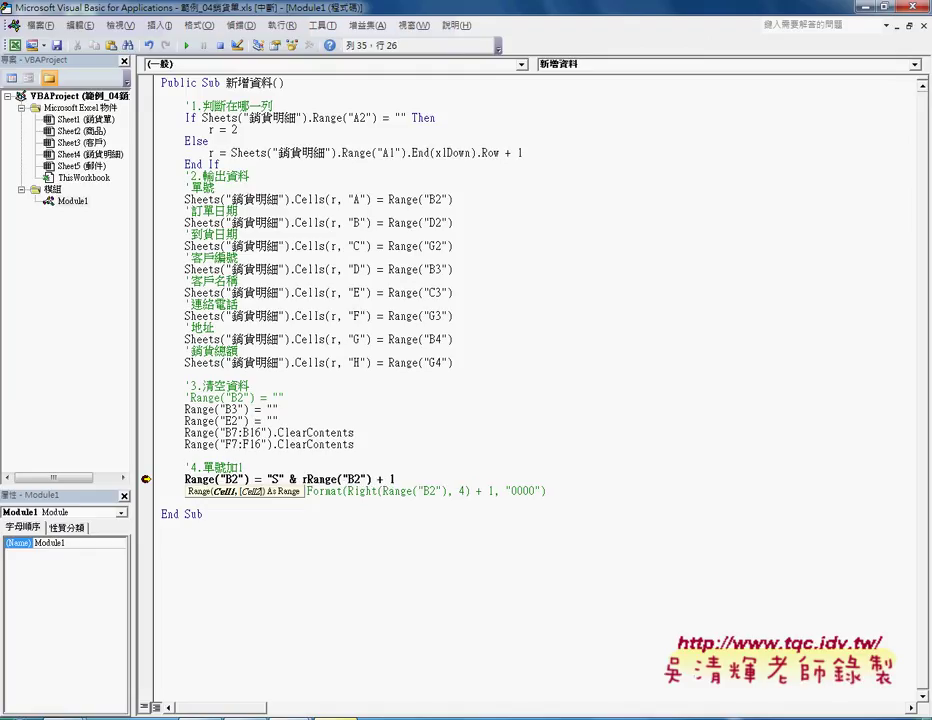
pyautogui.write('ight')
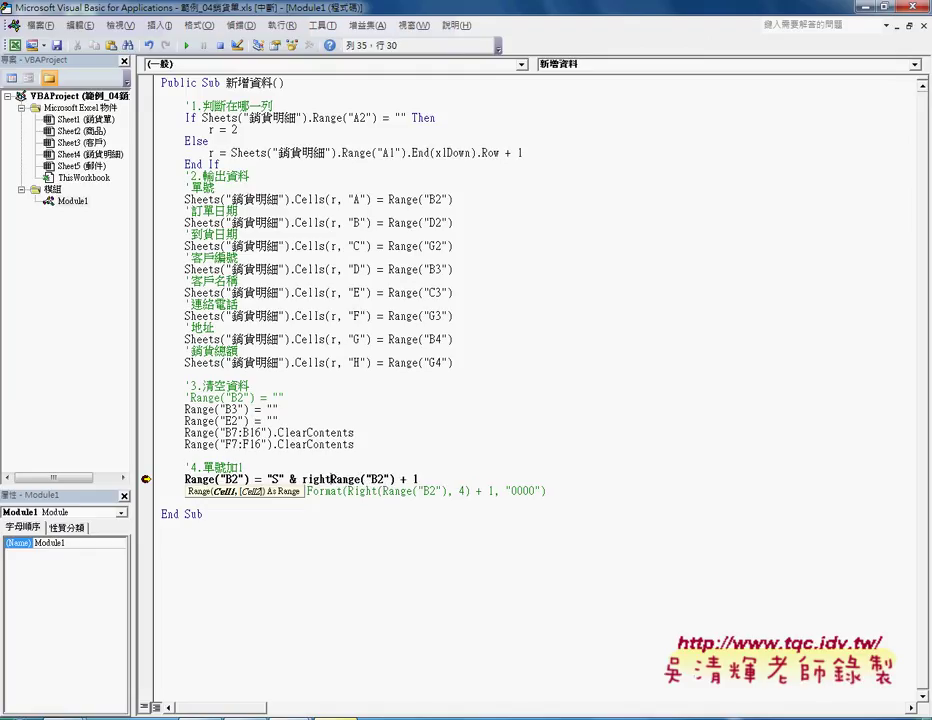
pyautogui.write('(')
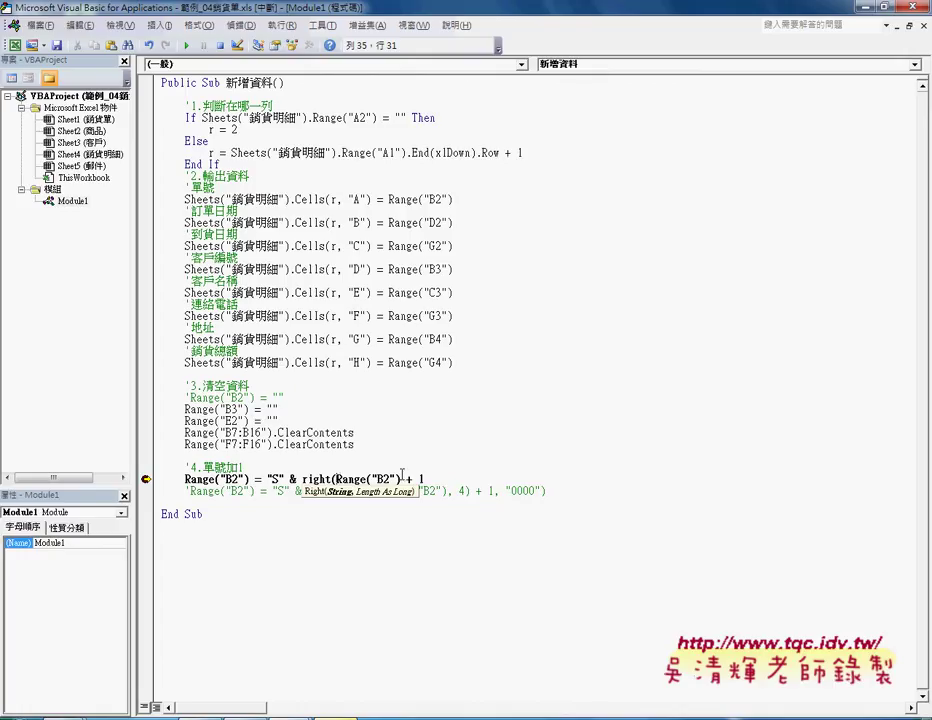
pyautogui.click(403, 479)
pyautogui.write(',')
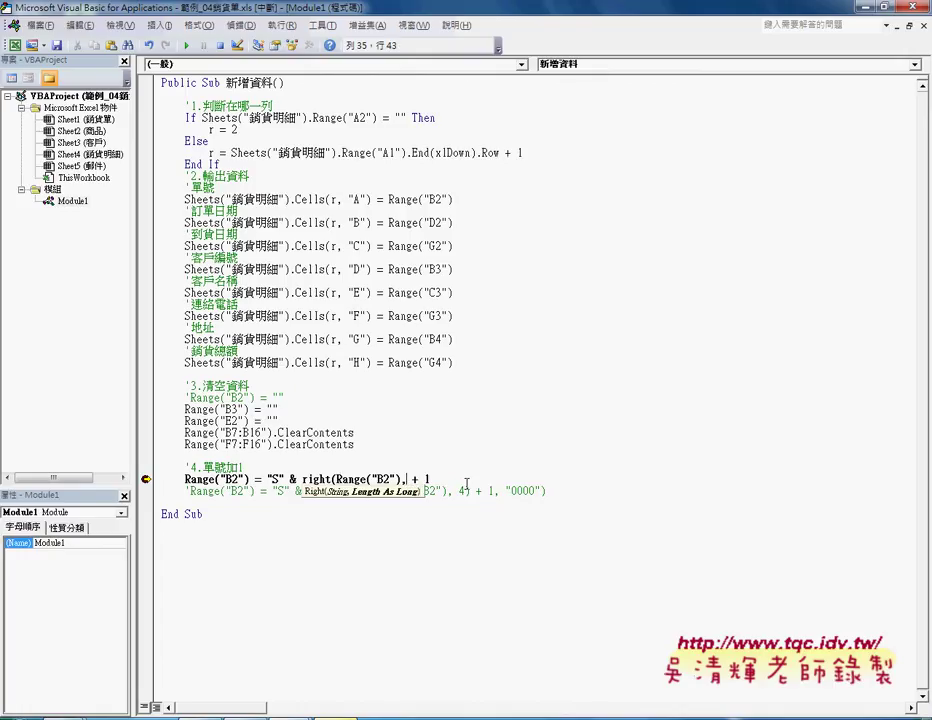
pyautogui.write('4')
pyautogui.write(')')
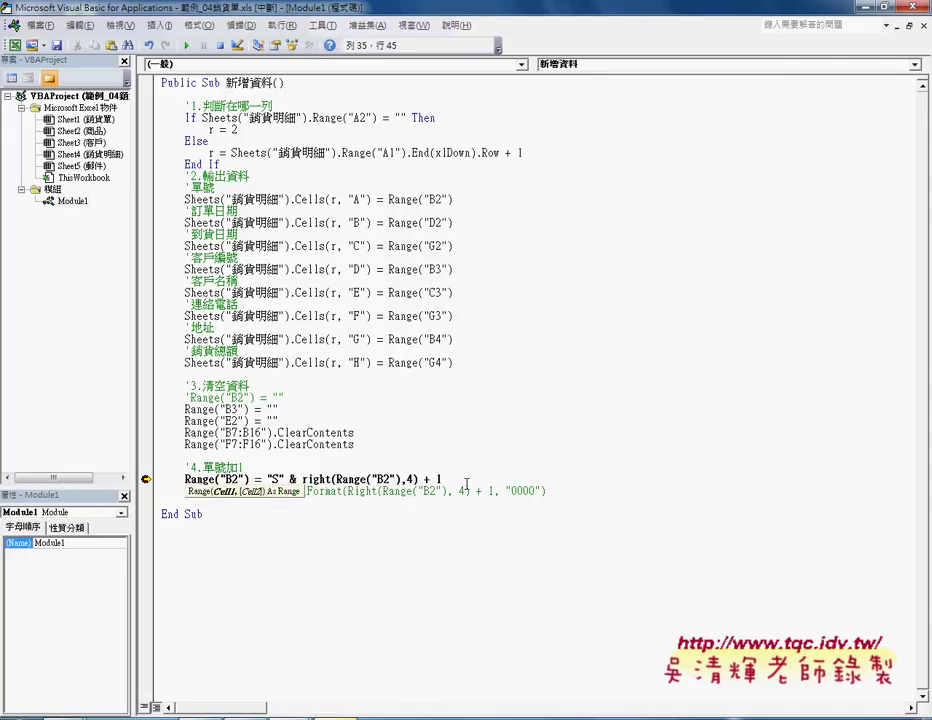
# Commit the line so it reformats to Right(Range("B2"), 4) + 1, and highlight that expression.
pyautogui.moveTo(301, 479); pyautogui.dragTo(437, 479)
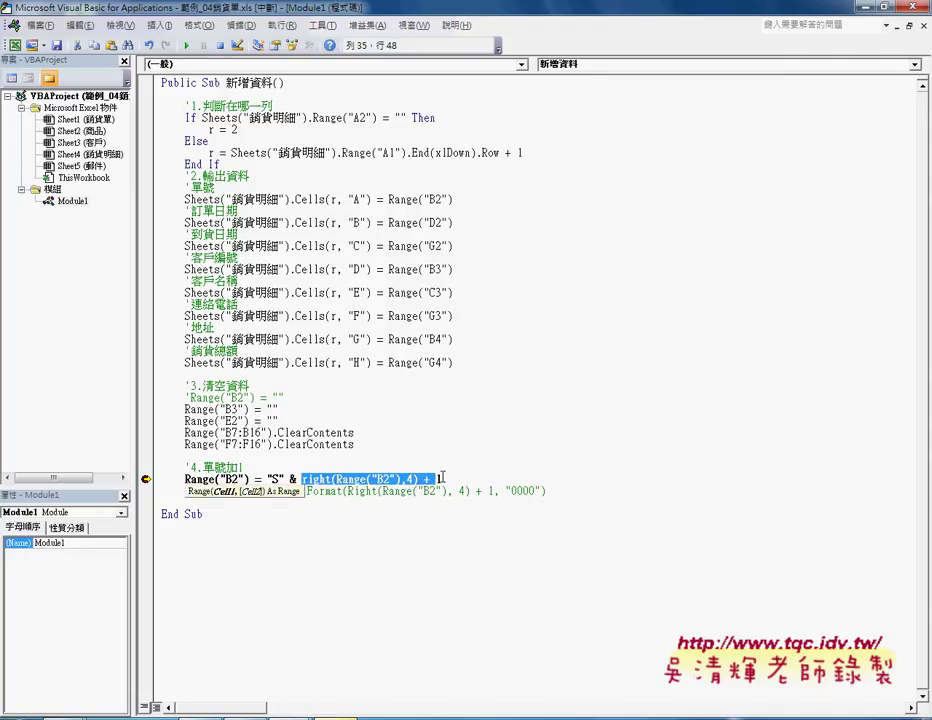
pyautogui.hotkey('shift', 'Right')
pyautogui.press('Up')
pyautogui.moveTo(447, 479); pyautogui.dragTo(301, 479)
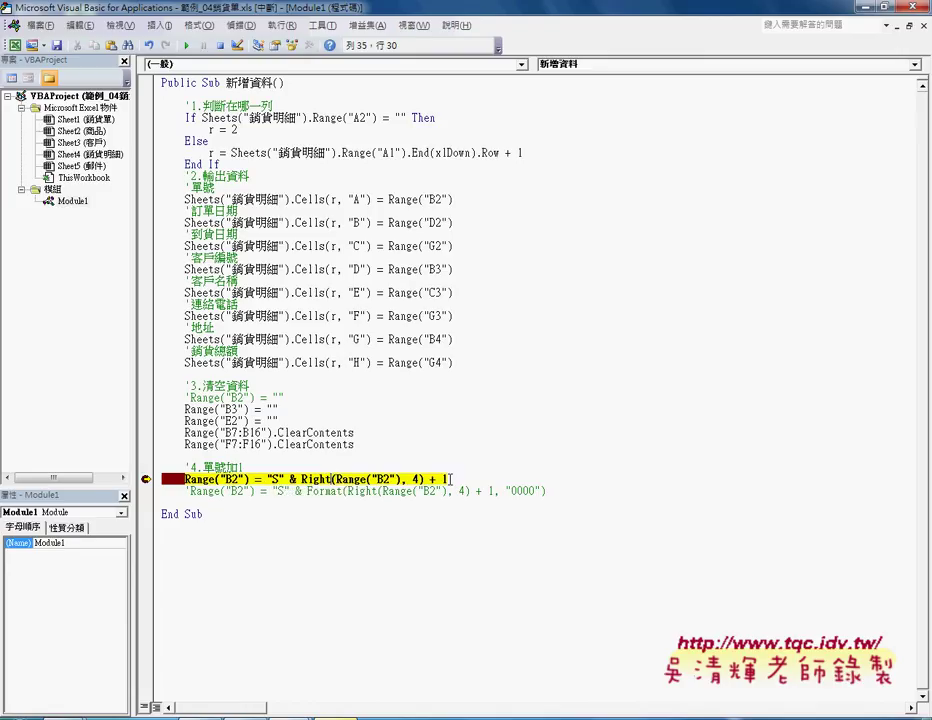
pyautogui.moveTo(447, 479); pyautogui.dragTo(303, 480)
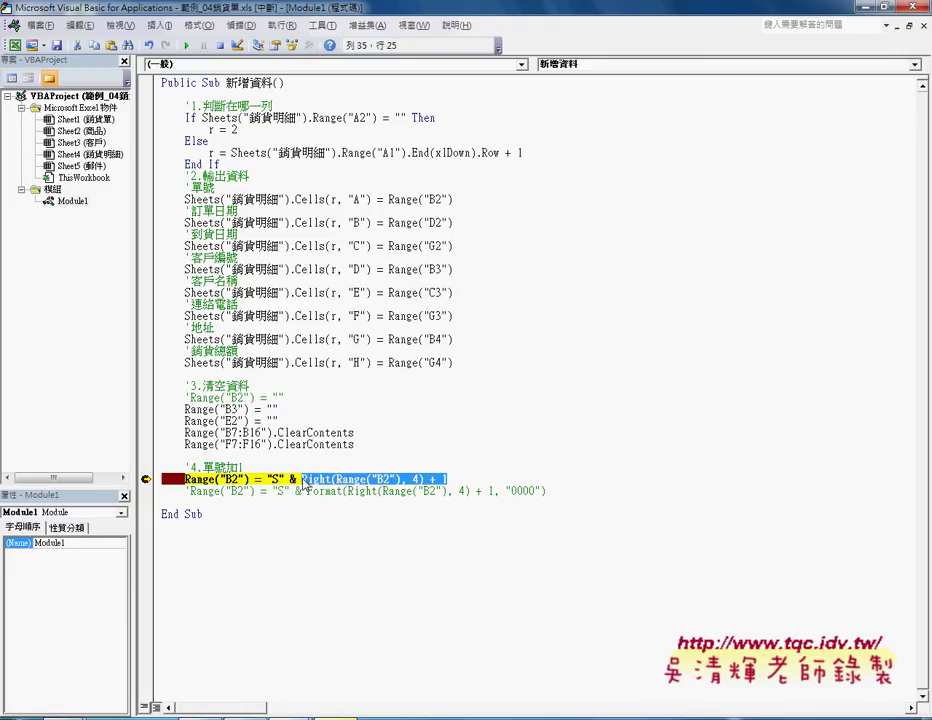
# Evaluate ? Right(Range("B2"), 4) + 1 in the Immediate window, getting 21.
pyautogui.hotkey('ctrl', 'g')
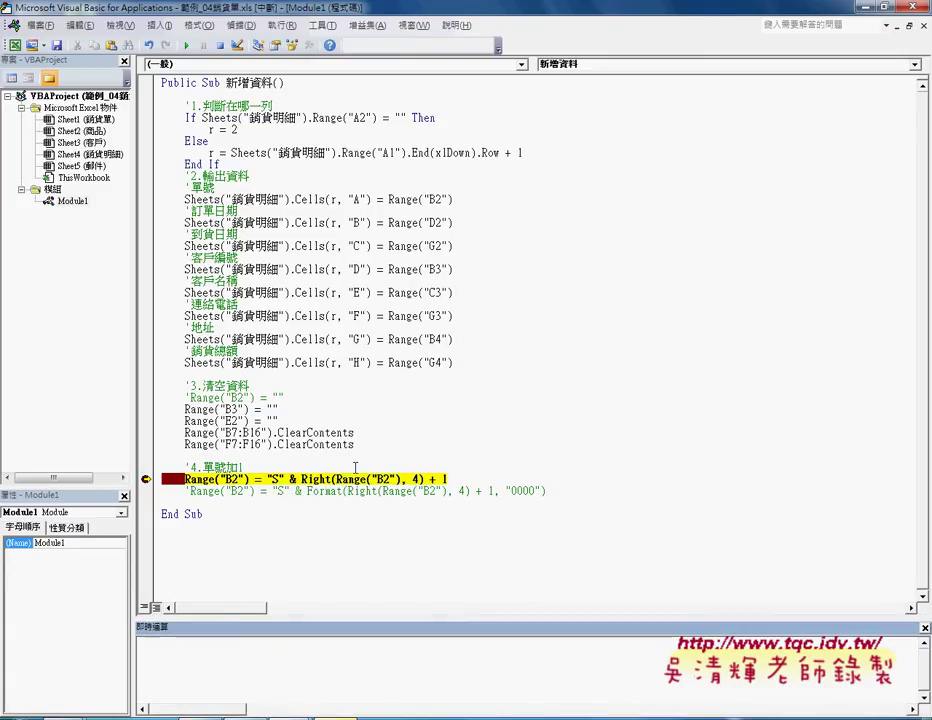
pyautogui.moveTo(448, 479); pyautogui.dragTo(302, 479)
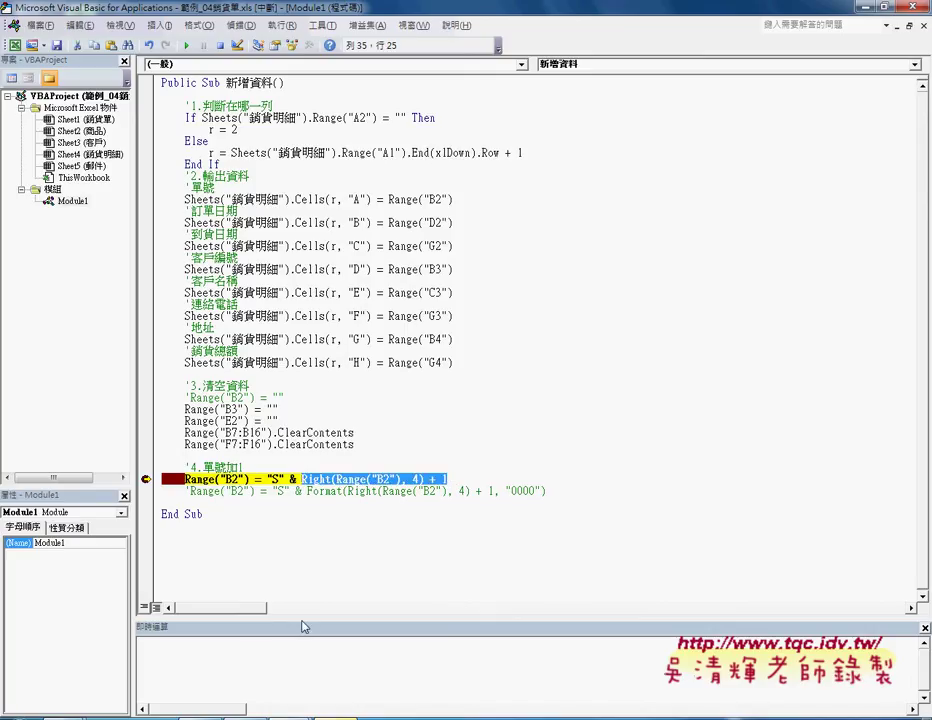
pyautogui.click(255, 657)
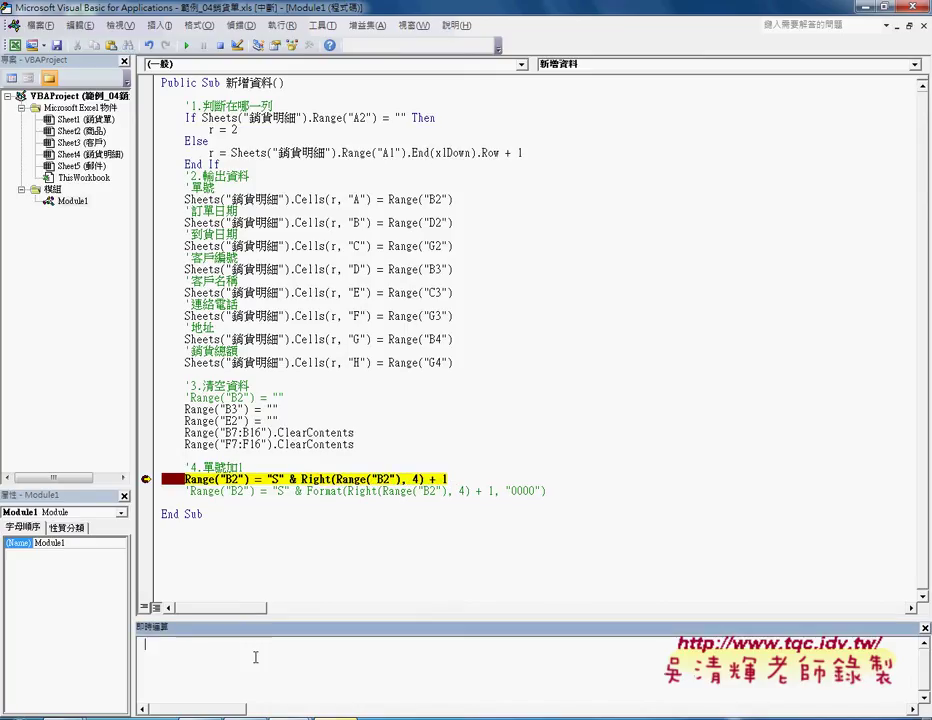
pyautogui.write('?')
pyautogui.write(' Right(Range("B2"), 4) + 1')
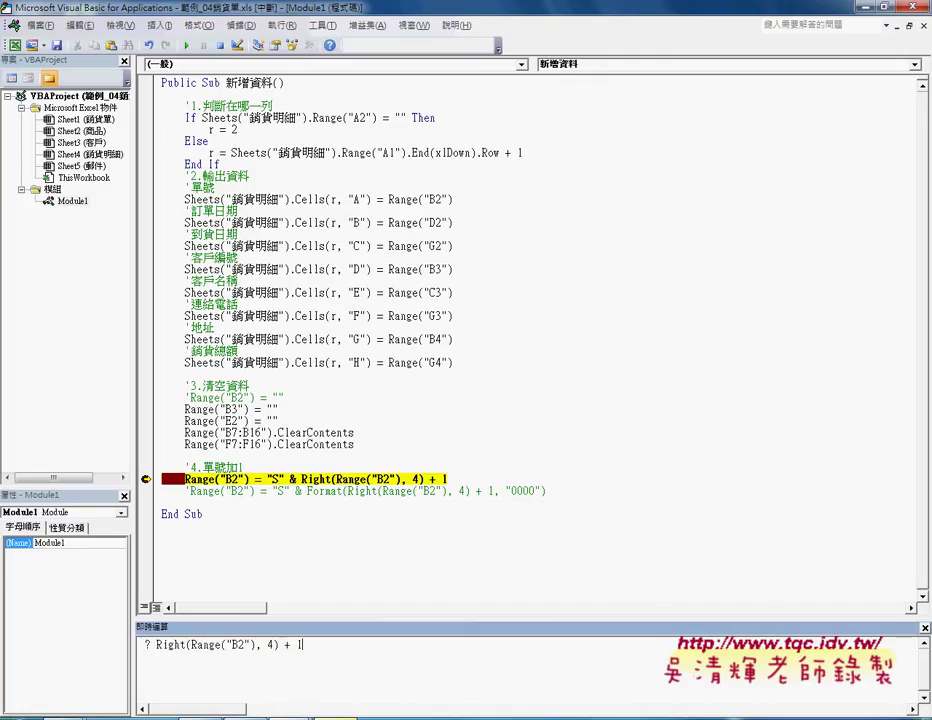
pyautogui.press('Return')
pyautogui.doubleClick(155, 656)
pyautogui.moveTo(320, 479)
pyautogui.click(366, 481)
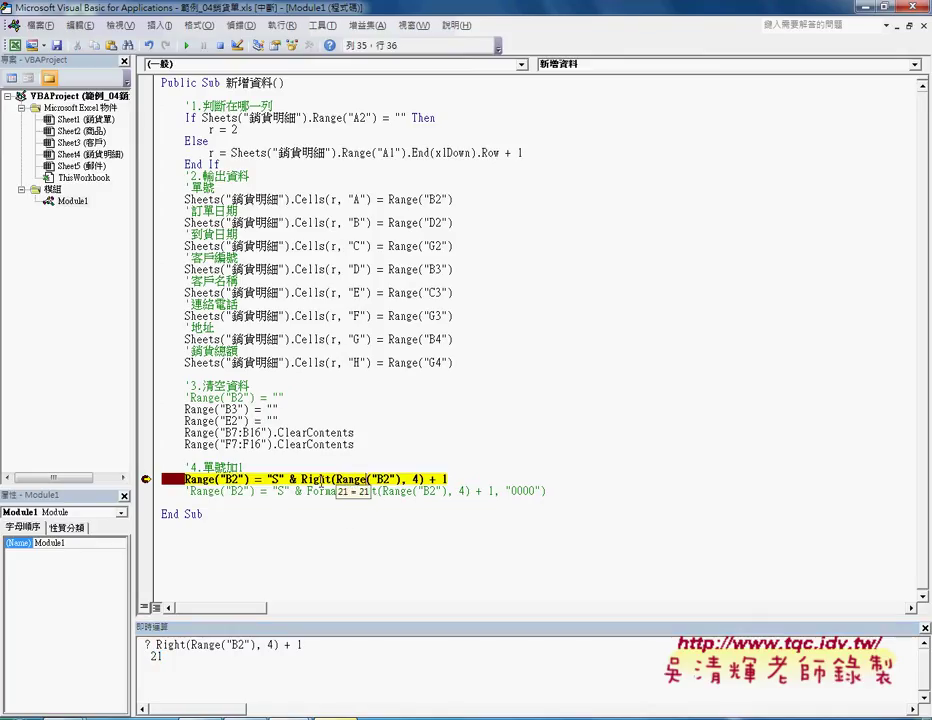
pyautogui.moveTo(301, 479); pyautogui.dragTo(427, 480)
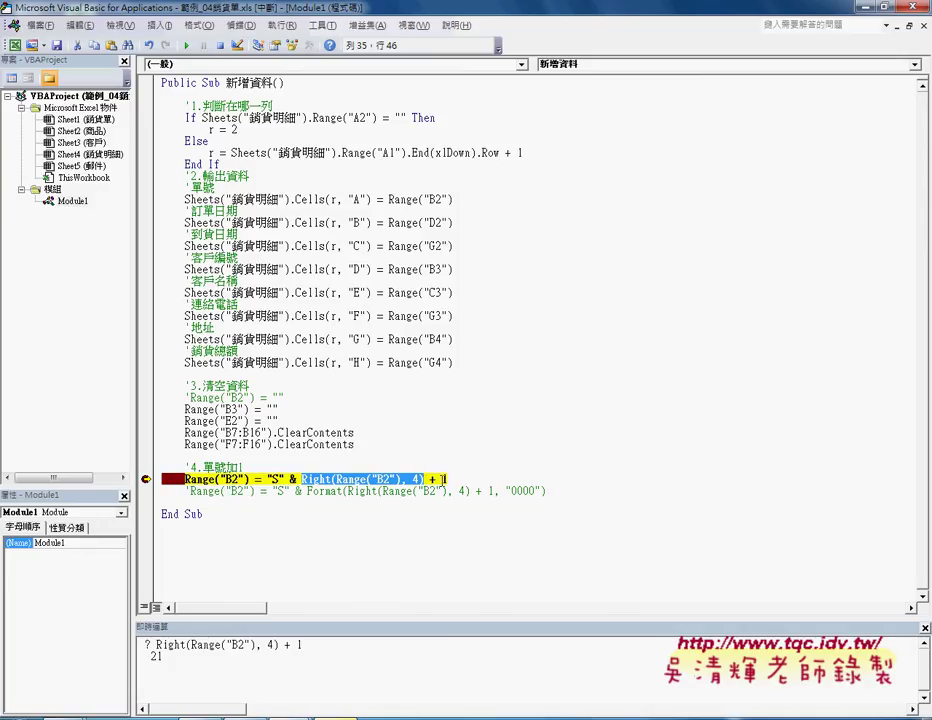
# Uncomment the Format order-number line, comment out the Right line, and remove its breakpoint.
pyautogui.click(185, 490)
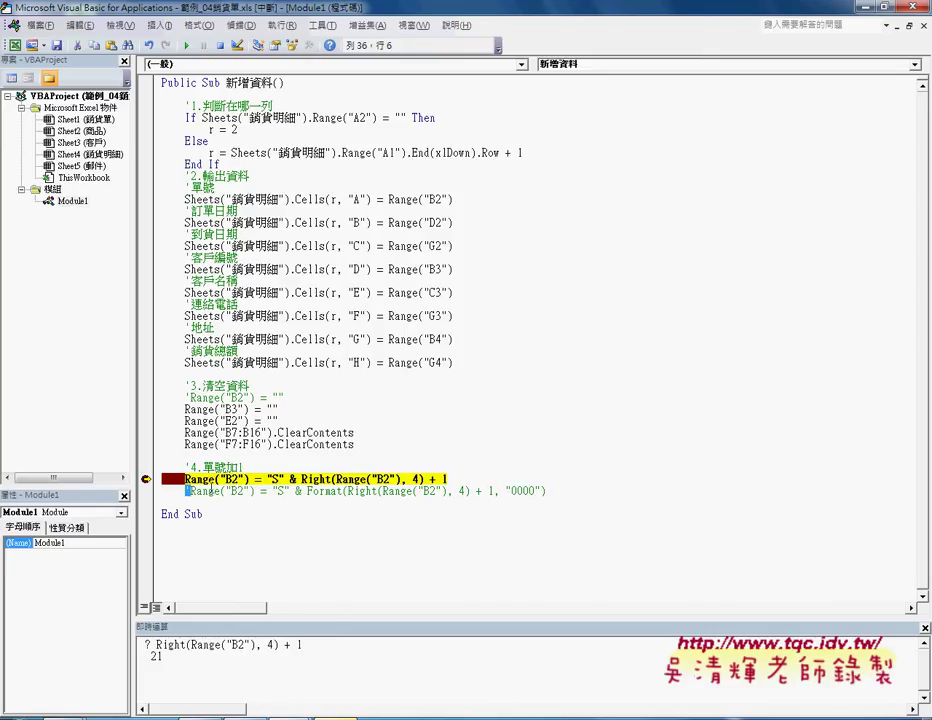
pyautogui.press('BackSpace')
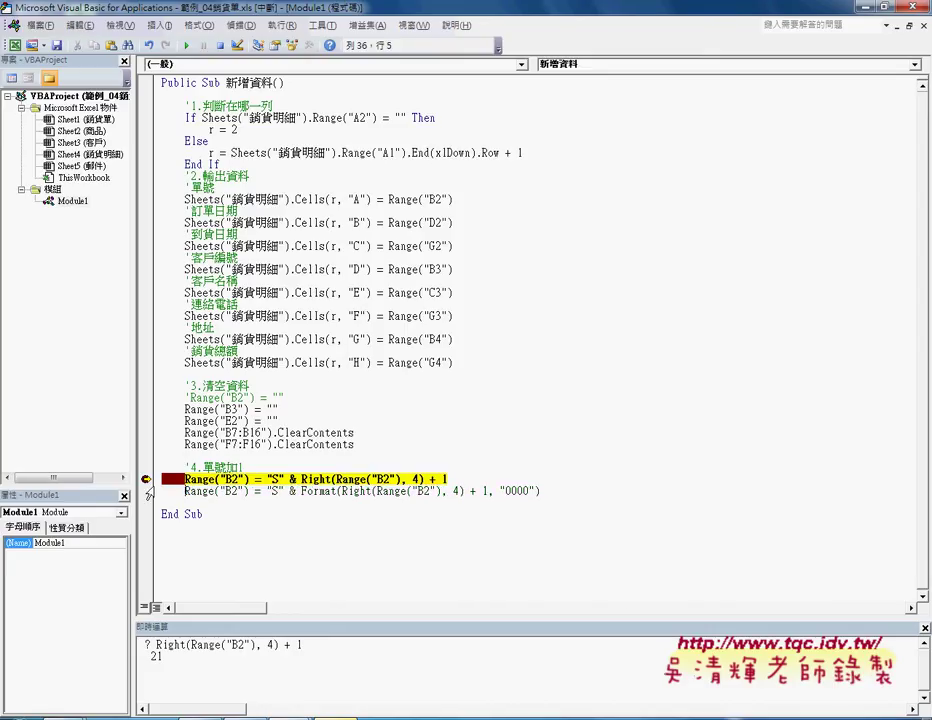
pyautogui.click(145, 479)
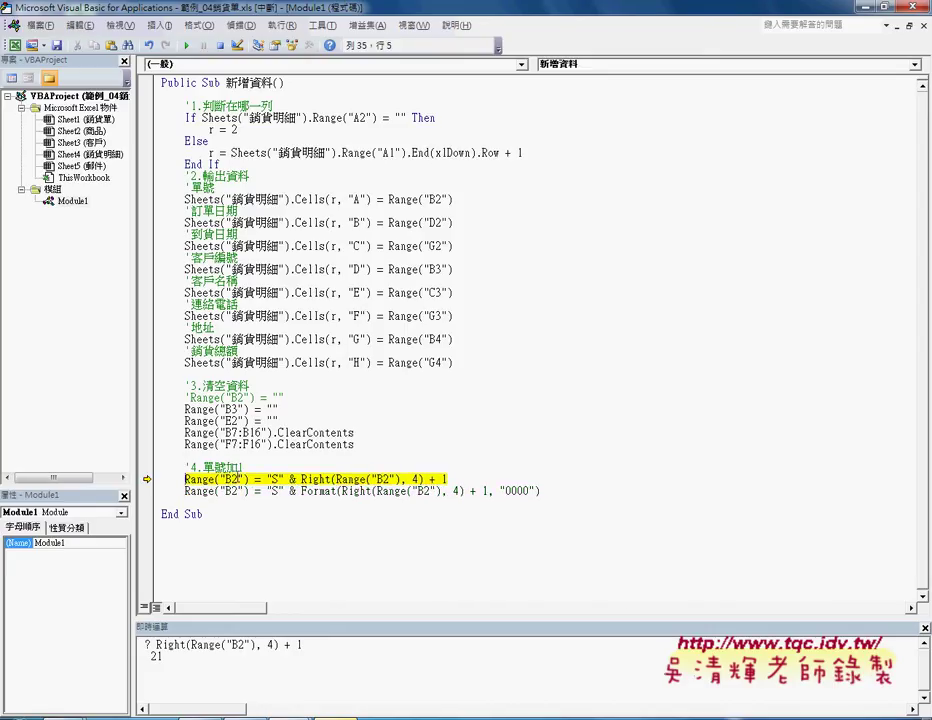
pyautogui.write("'")
pyautogui.press('Down')
pyautogui.press('Down')
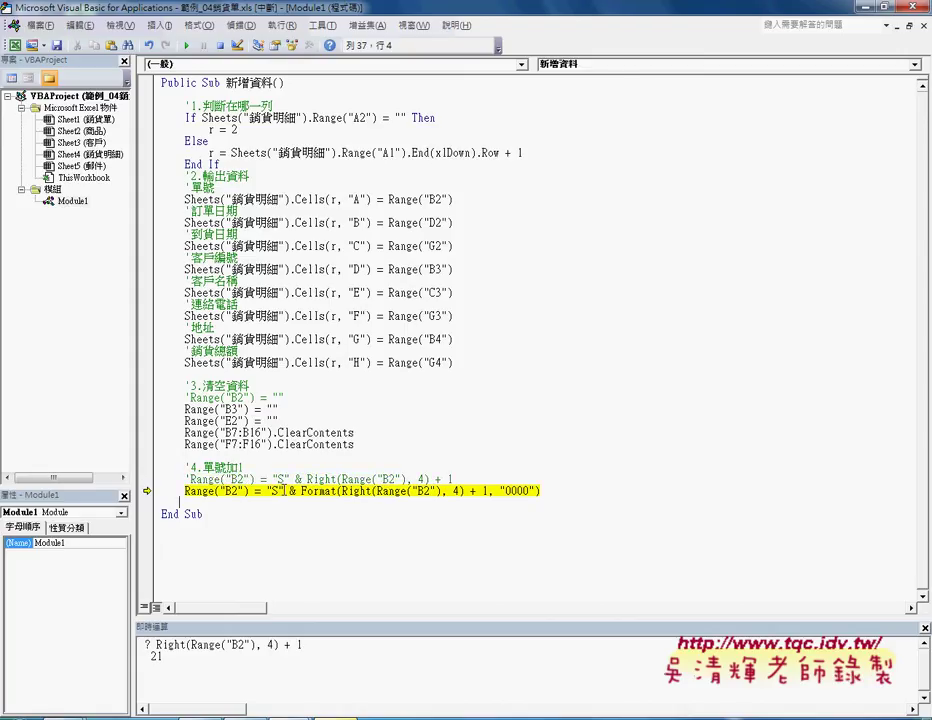
# Highlight the S prefix, number part, Format and "0000" padding, then run the macro to completion.
pyautogui.moveTo(282, 490); pyautogui.dragTo(267, 490)
pyautogui.moveTo(342, 490); pyautogui.dragTo(488, 490)
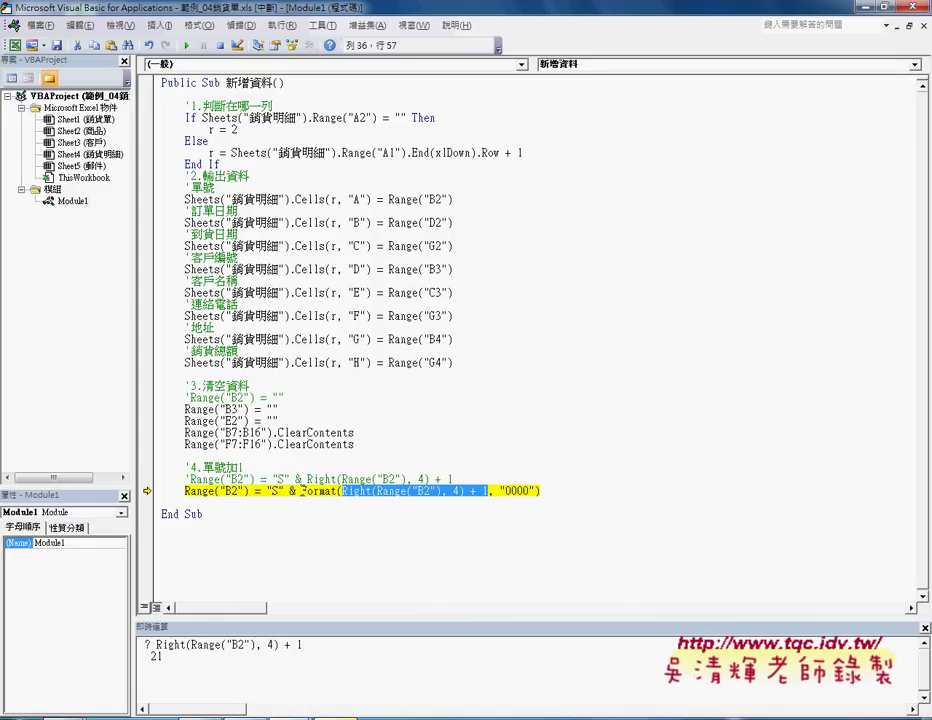
pyautogui.moveTo(301, 491); pyautogui.dragTo(341, 491)
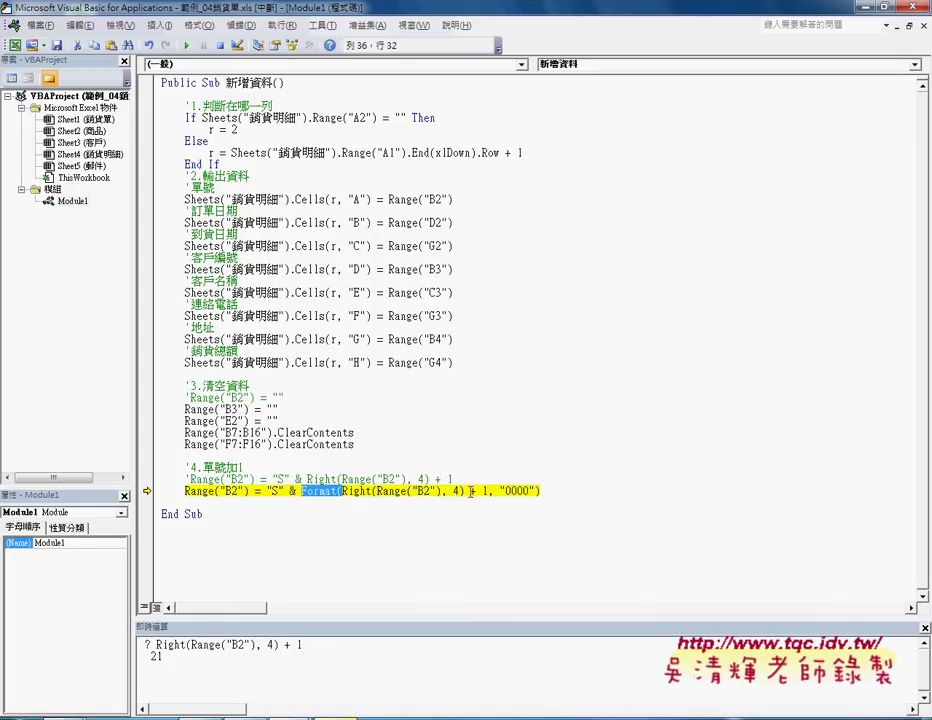
pyautogui.moveTo(487, 491); pyautogui.dragTo(537, 491)
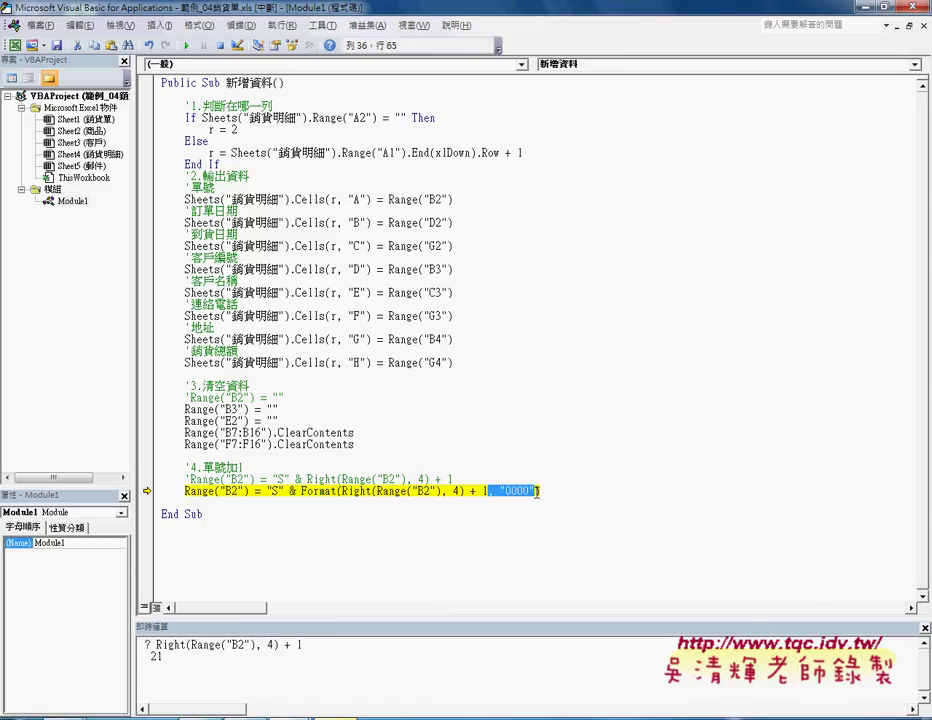
pyautogui.click(582, 495)
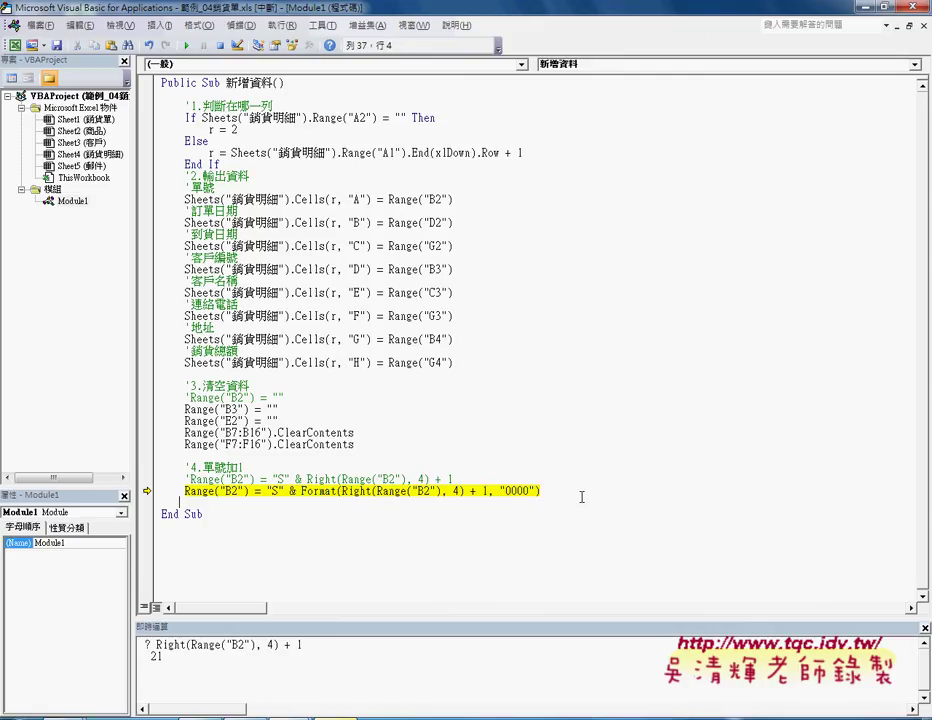
pyautogui.press('F8')
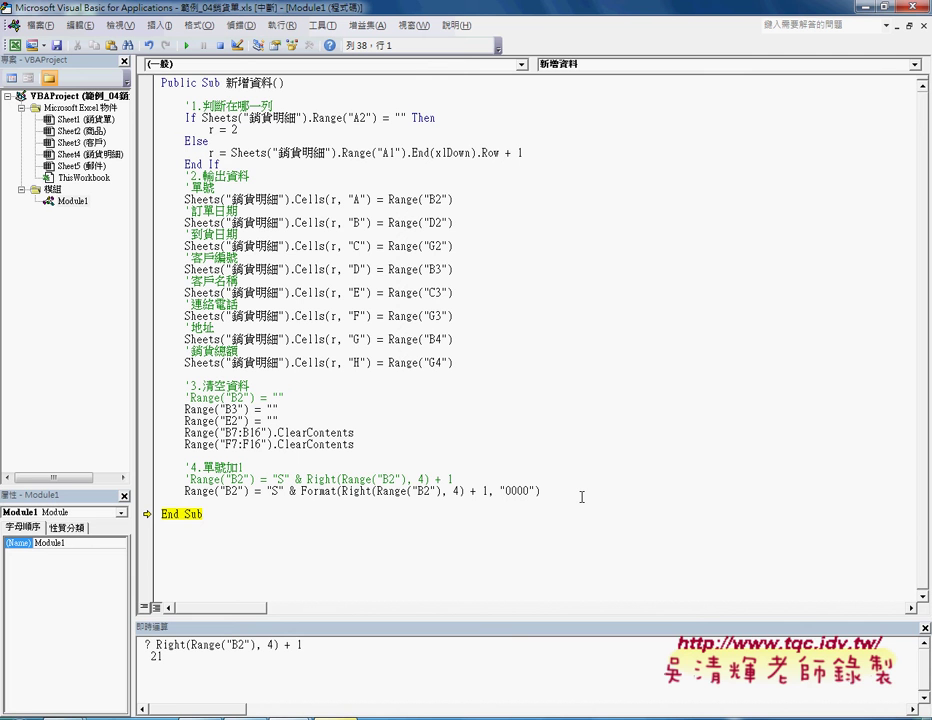
pyautogui.press('F8')
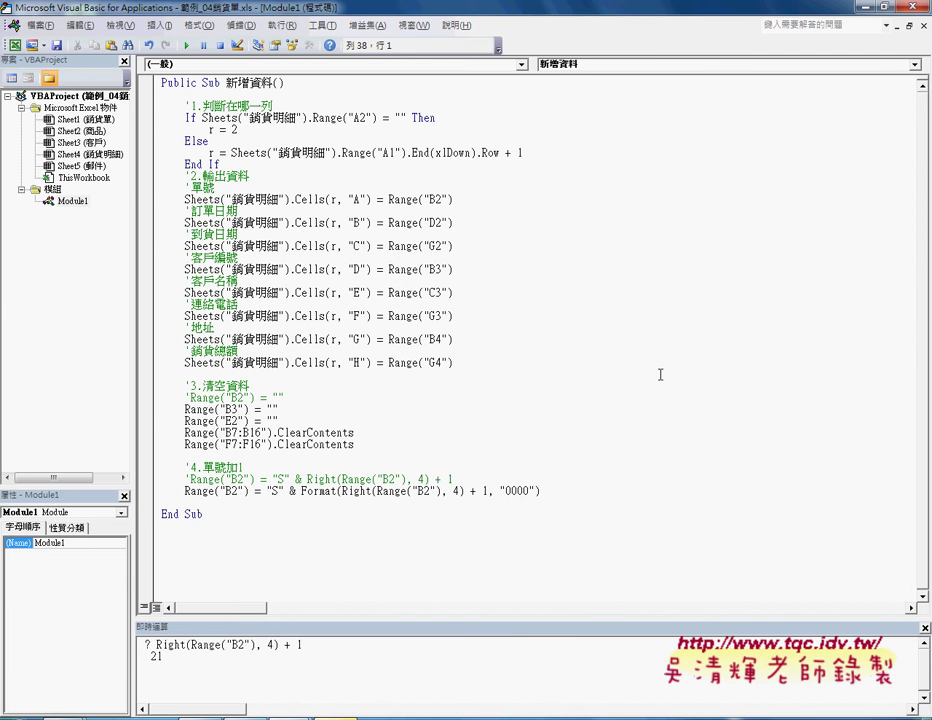
pyautogui.click(885, 6)
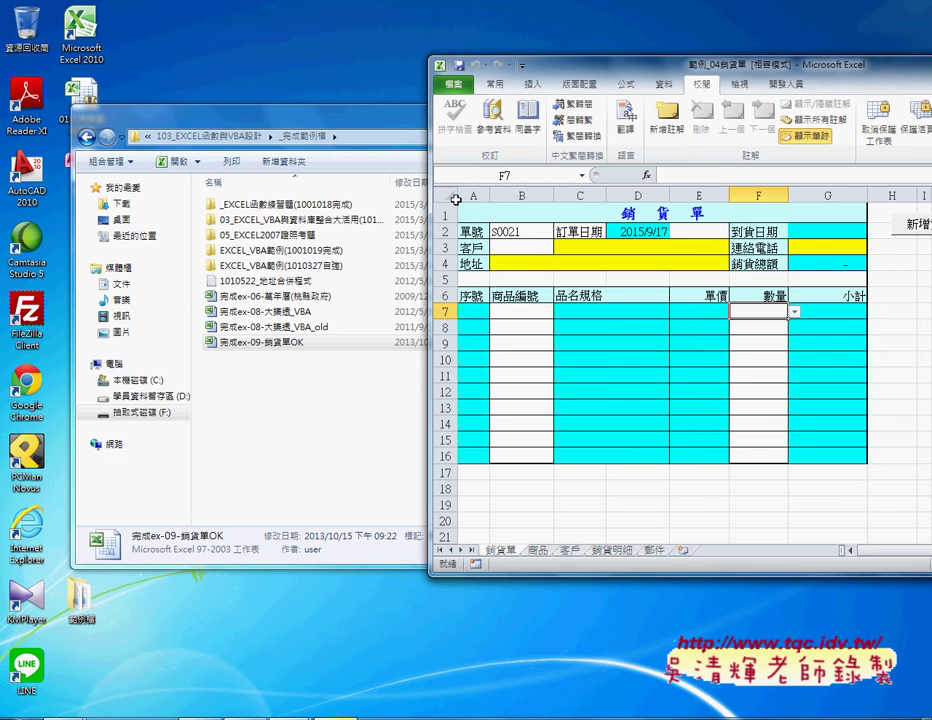
pyautogui.click(523, 234)
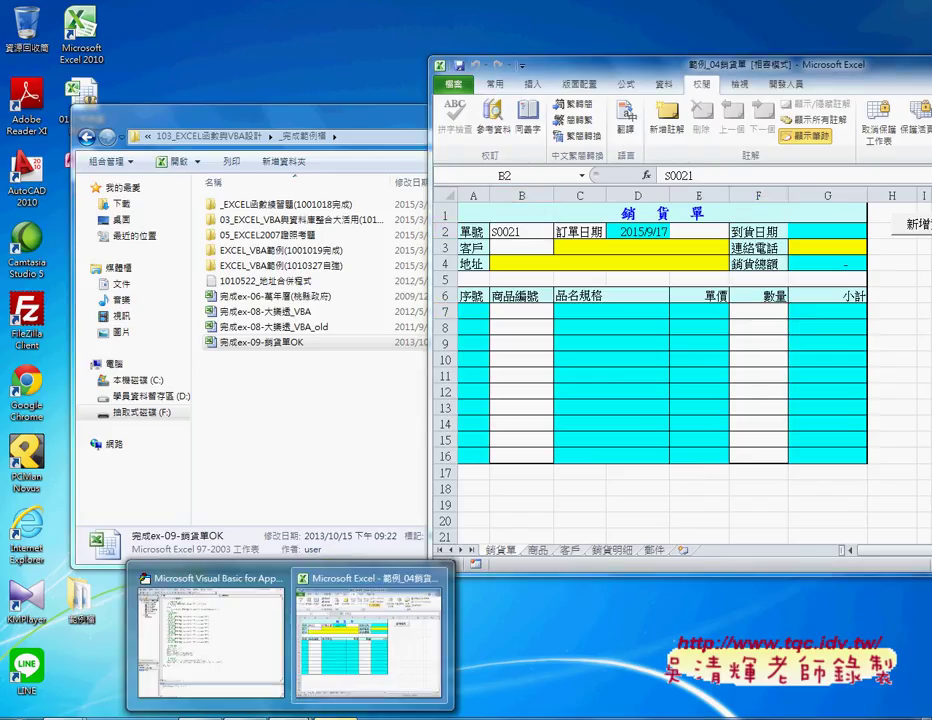
pyautogui.click(210, 630)
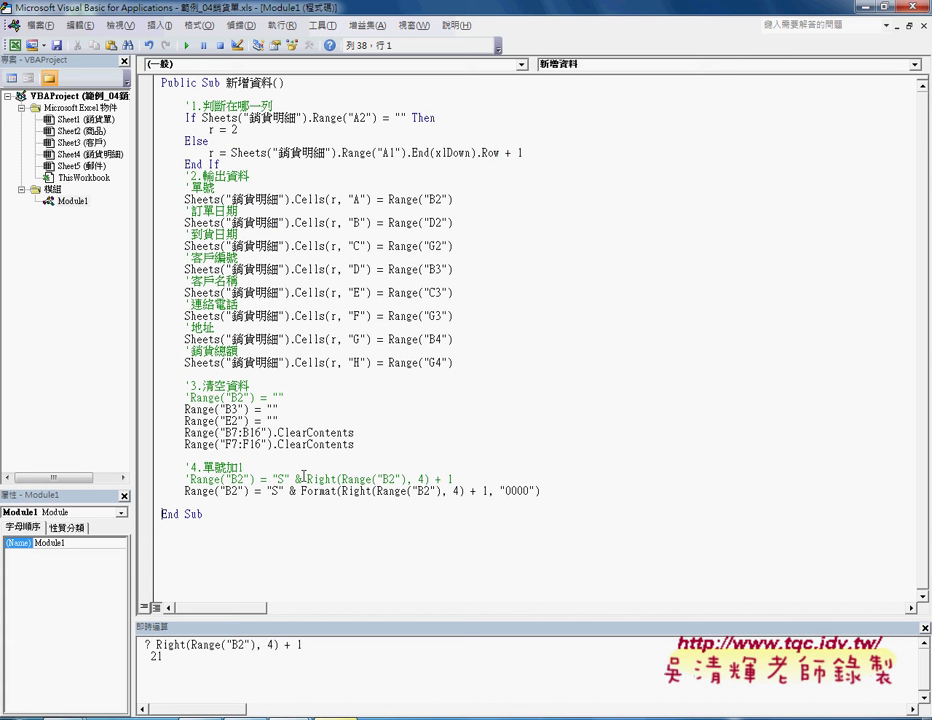
pyautogui.moveTo(307, 479); pyautogui.dragTo(398, 479)
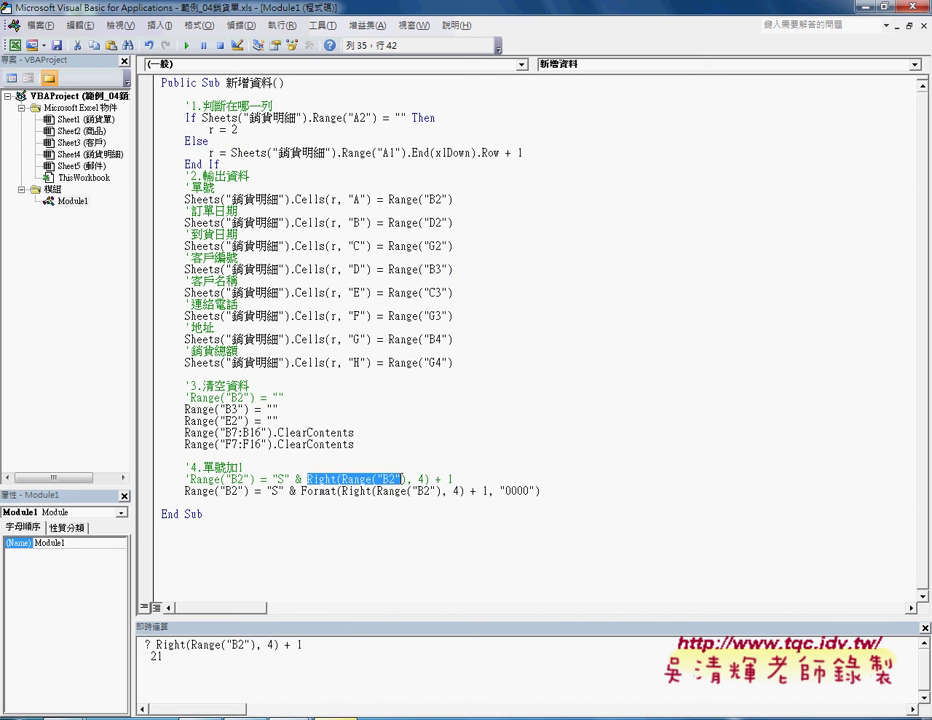
pyautogui.moveTo(273, 479); pyautogui.dragTo(293, 479)
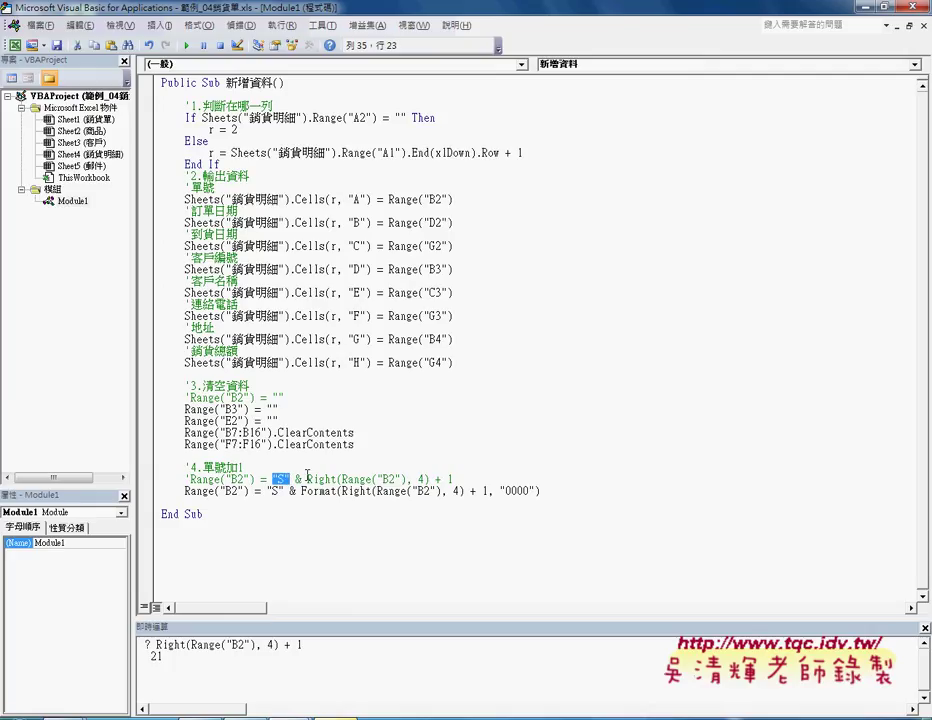
pyautogui.moveTo(307, 479); pyautogui.dragTo(455, 479)
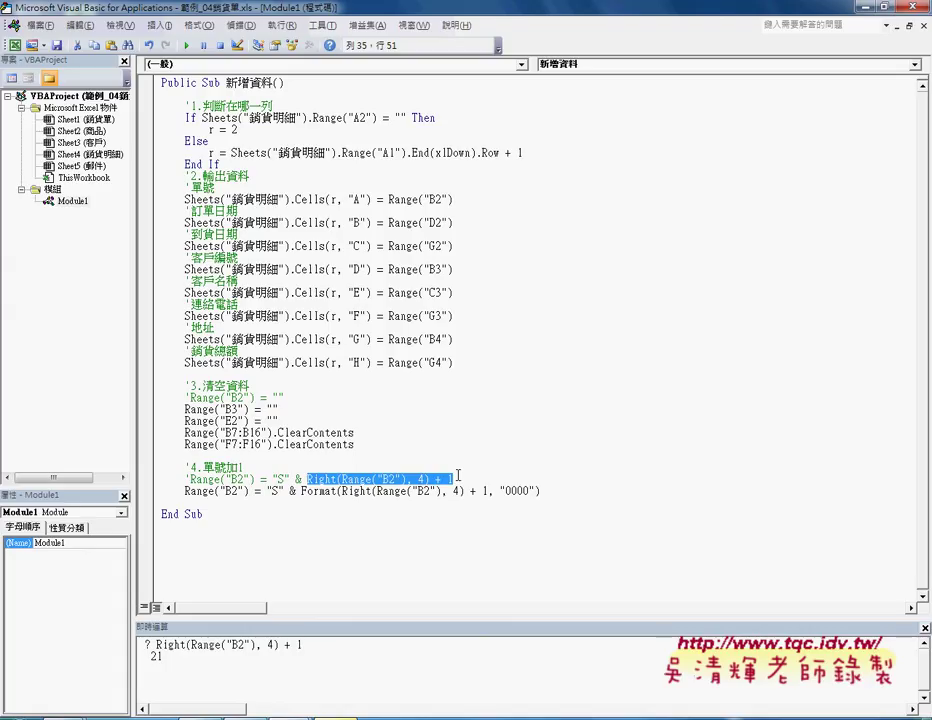
pyautogui.doubleClick(333, 491)
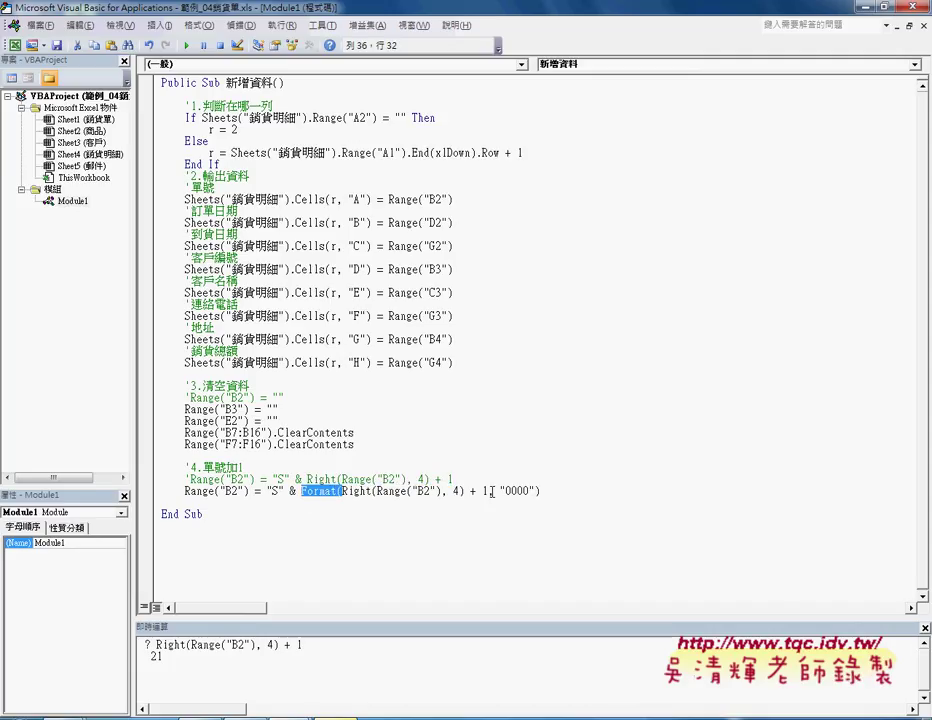
pyautogui.moveTo(487, 491); pyautogui.dragTo(545, 491)
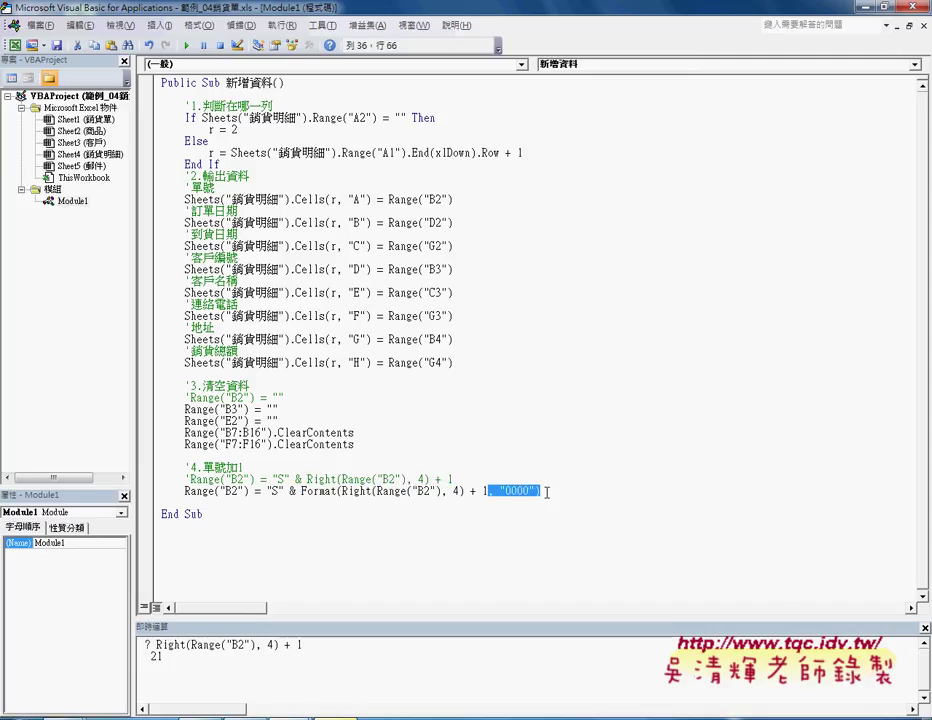